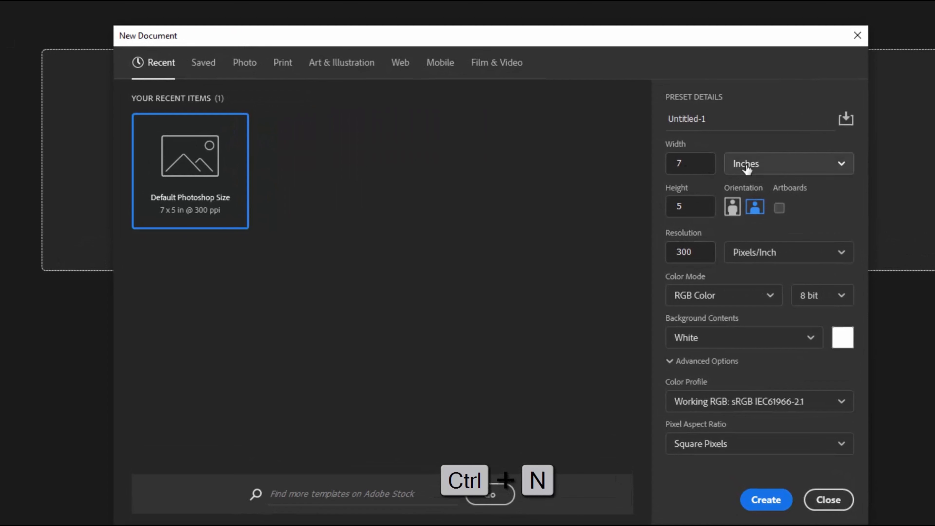
Create a new document of 1920 x 1080 pixels with the sRGB IEC61966-2.1 color profile
click(755, 189)
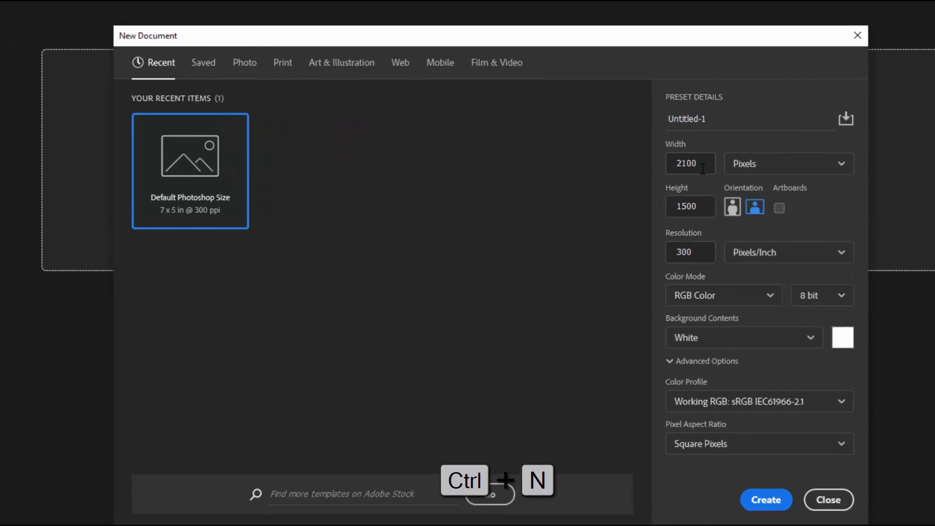
drag(682, 163, 676, 163)
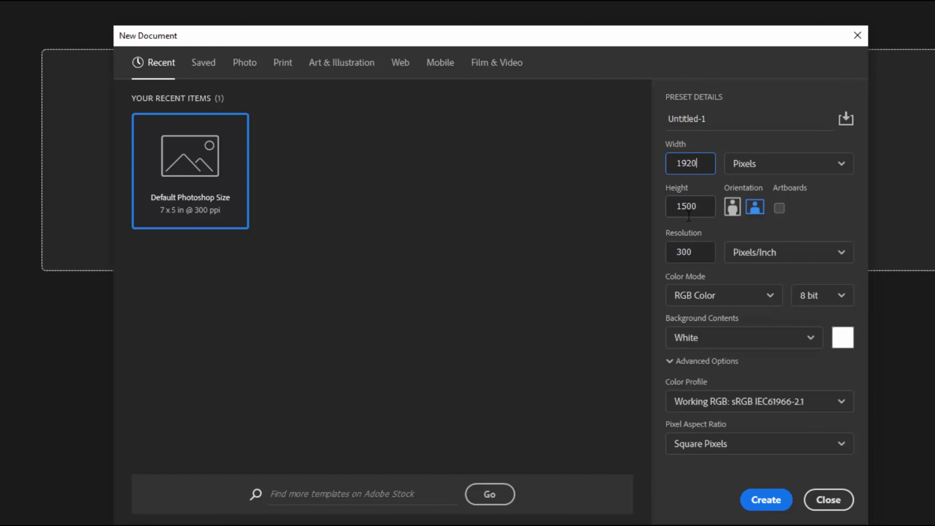
drag(702, 210, 652, 217)
click(795, 403)
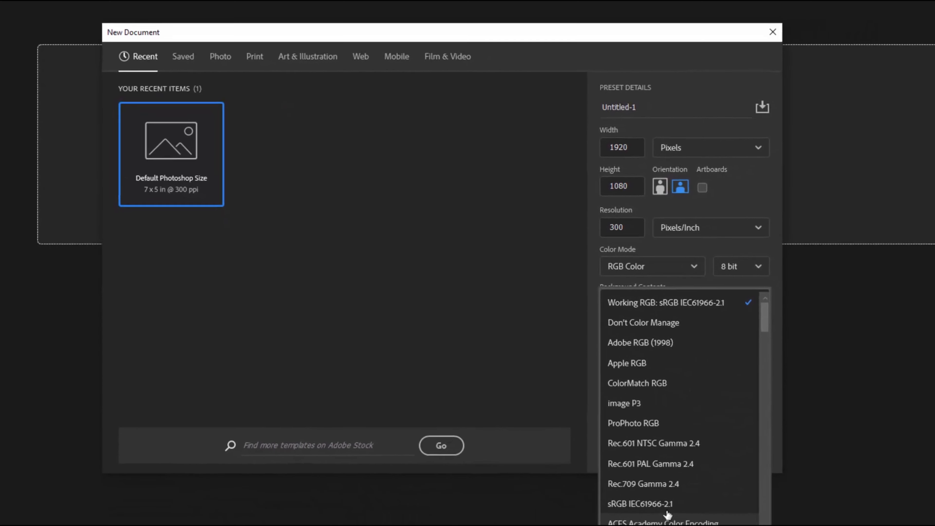
click(667, 508)
click(688, 452)
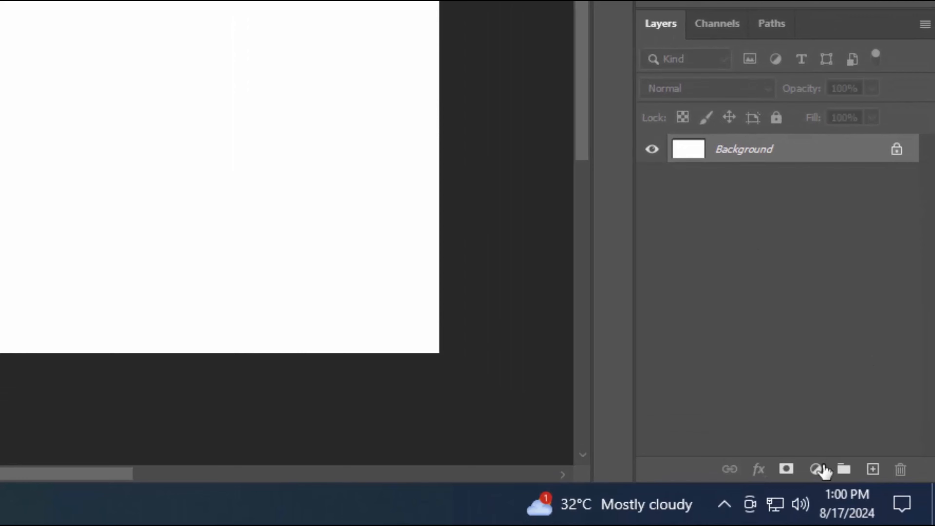
Add a gradient fill layer using the Blue_13 preset from the Blues gradients
click(816, 469)
click(776, 126)
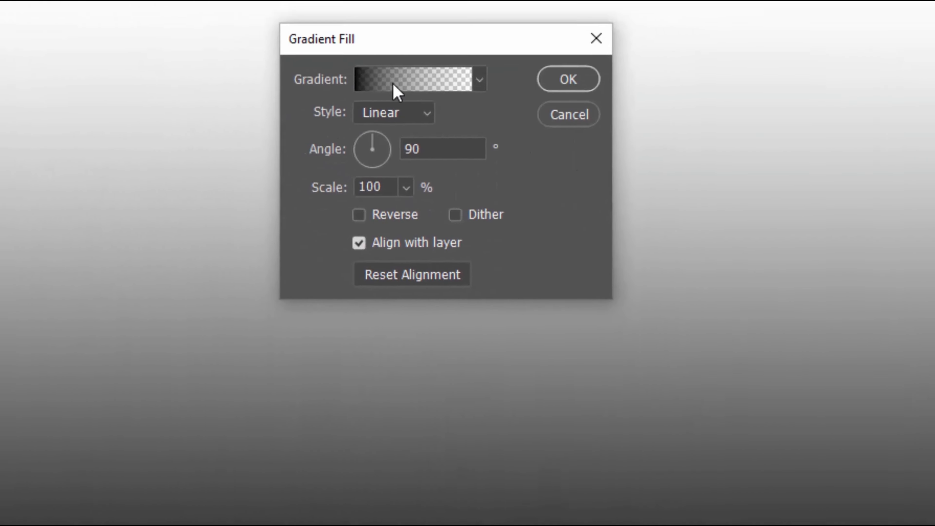
click(424, 69)
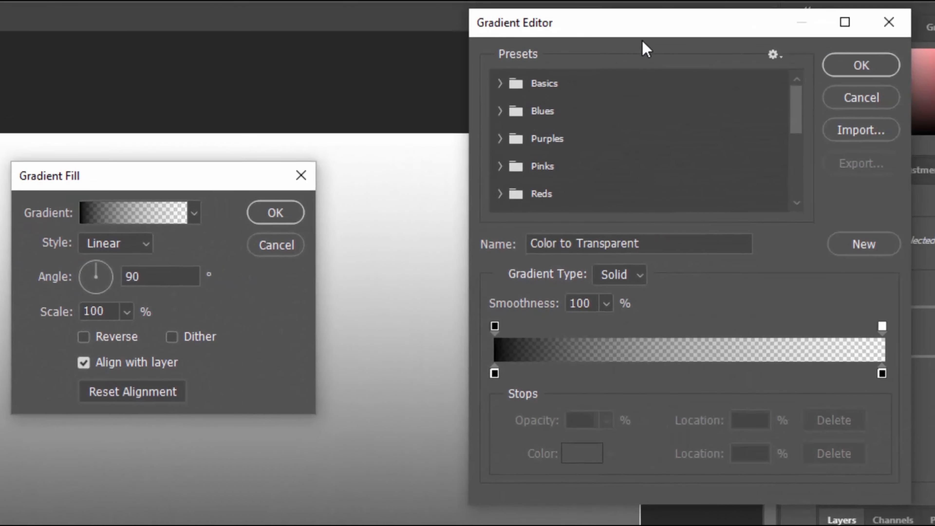
drag(642, 29, 274, 61)
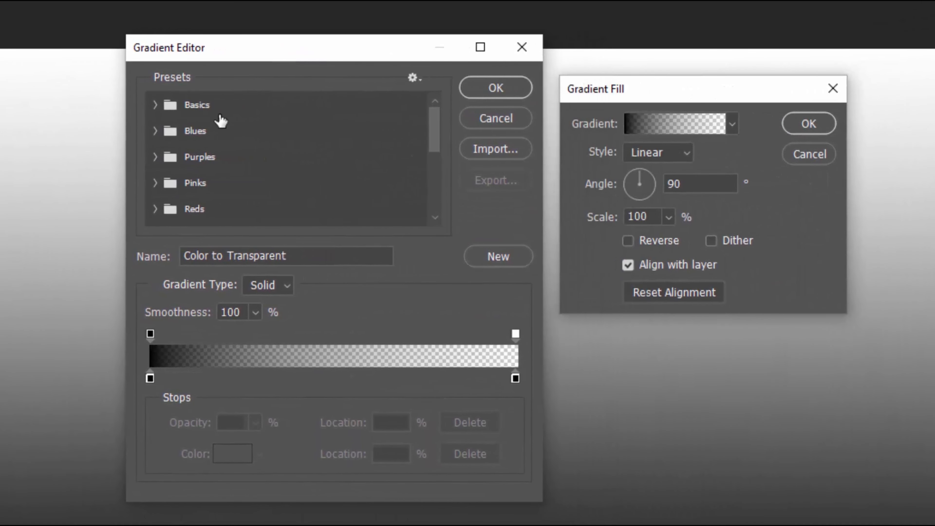
click(155, 132)
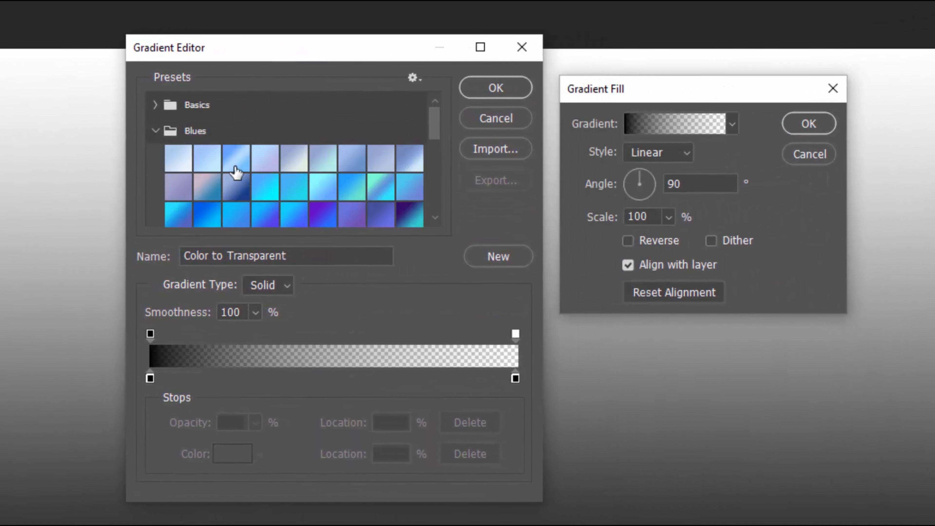
click(287, 185)
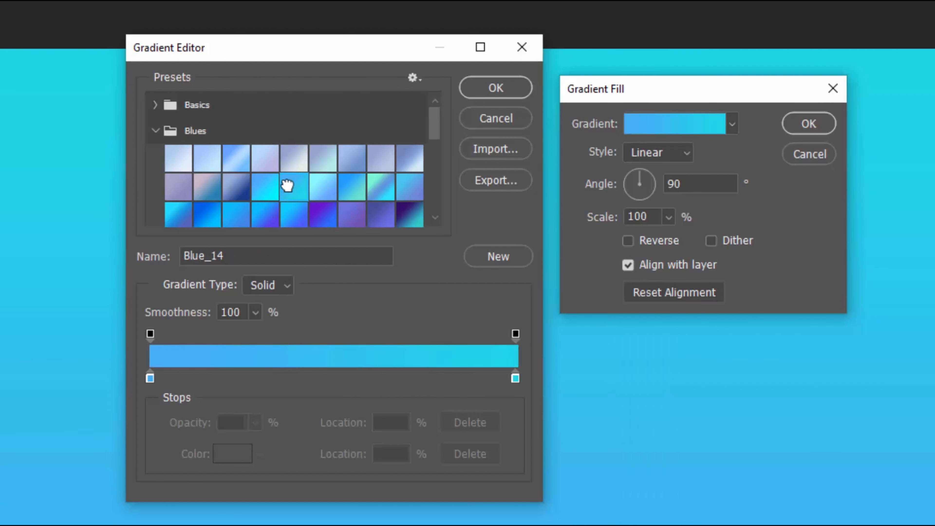
click(268, 195)
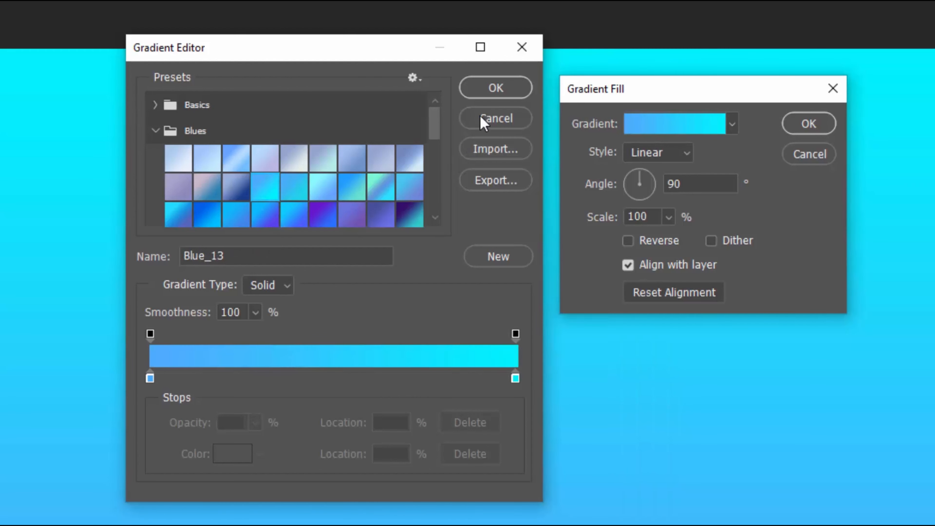
click(495, 88)
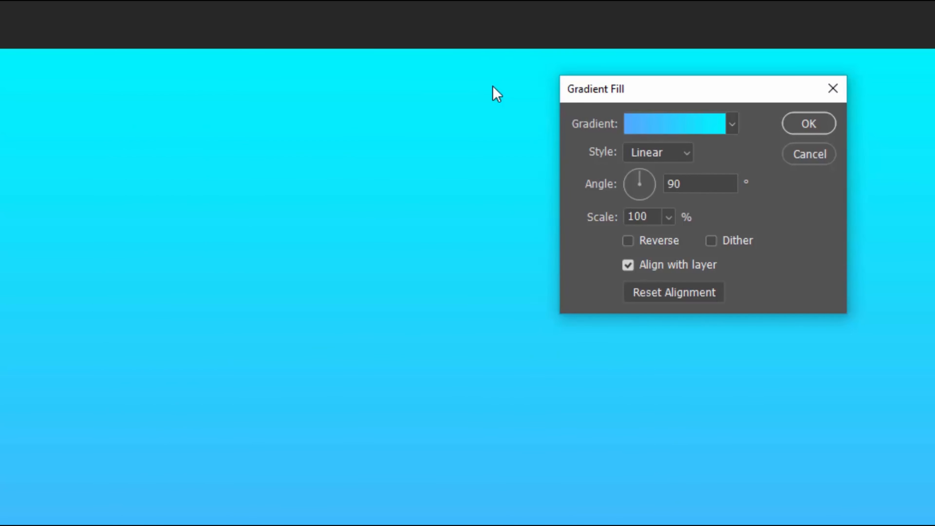
Set the gradient fill to Diamond style at 320% scale with Reverse and Dither enabled, and apply it
click(686, 152)
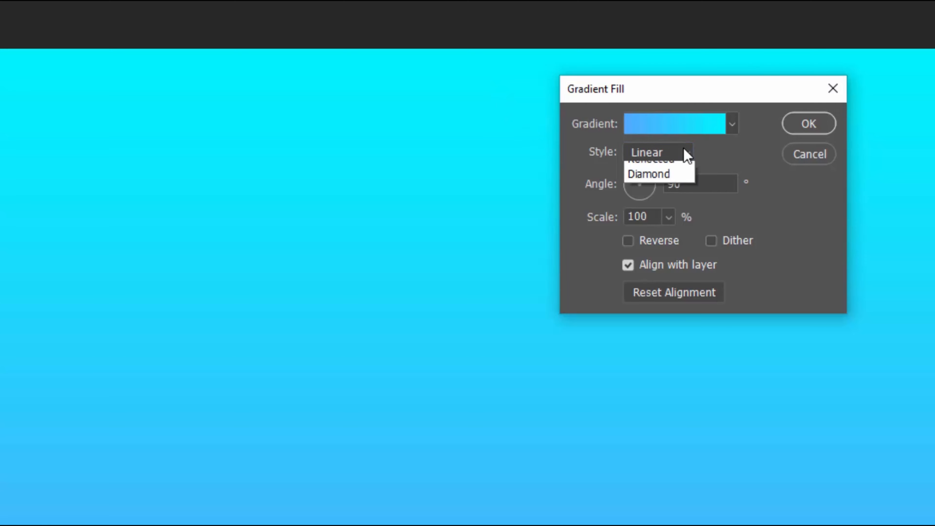
click(668, 231)
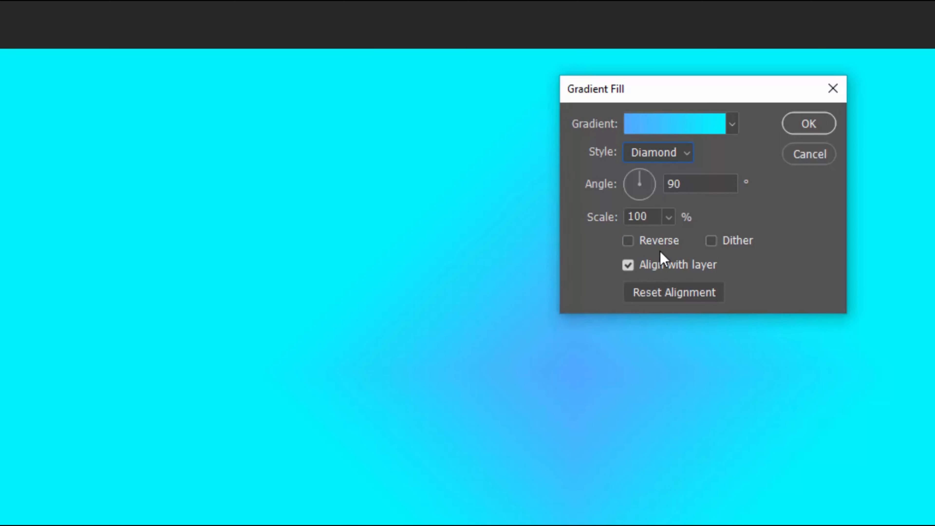
click(657, 215)
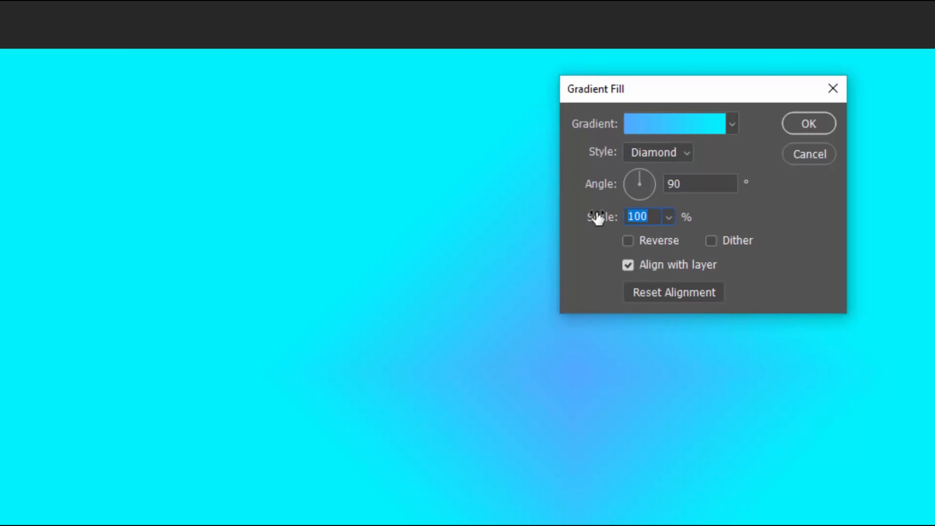
text(320)
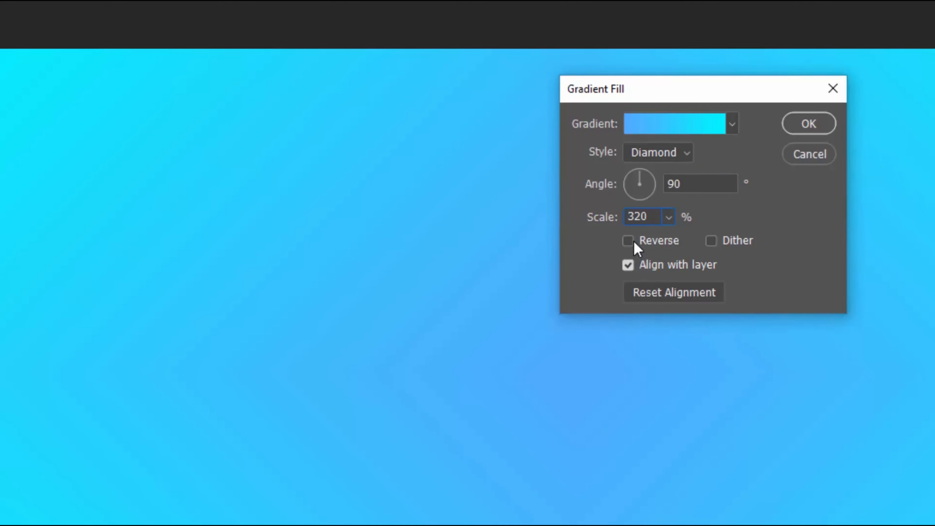
click(628, 241)
click(716, 244)
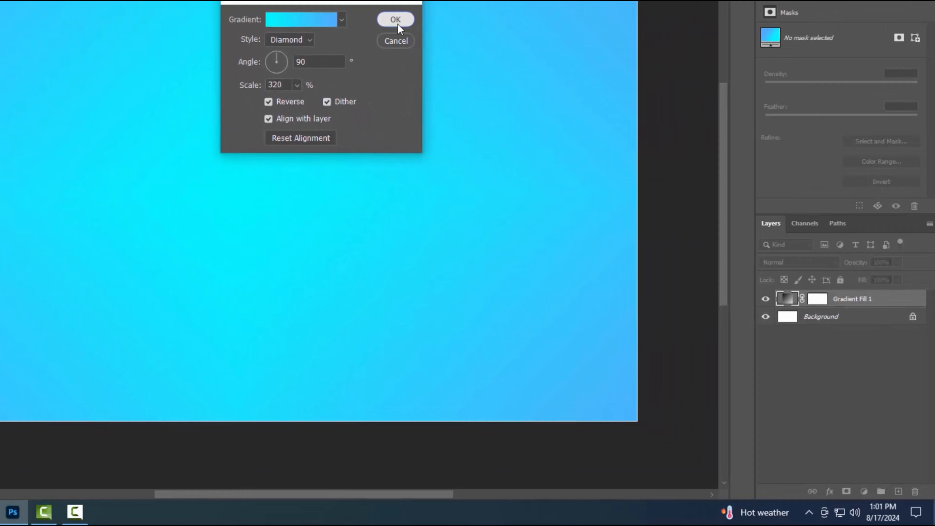
click(611, 86)
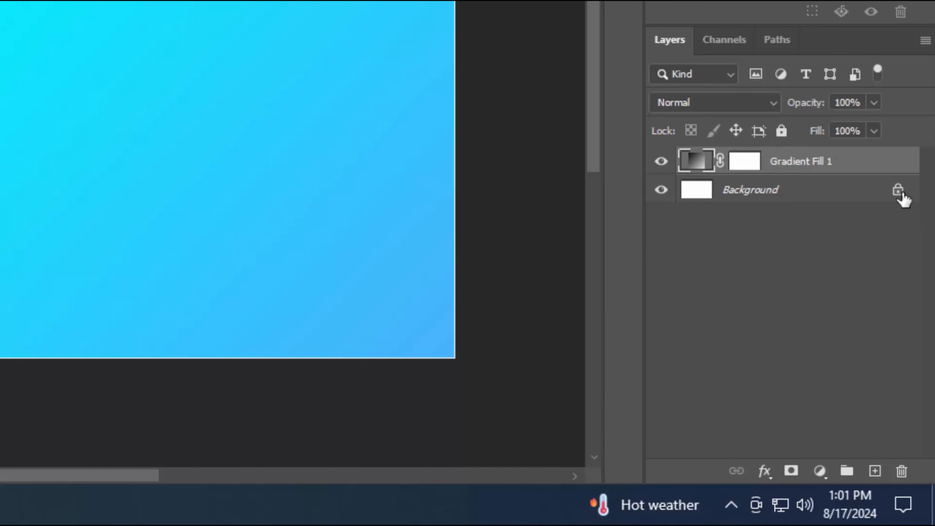
Unlock the Background layer, and apply a light Add Noise filter to the gradient fill layer as a smart object
click(898, 191)
click(835, 163)
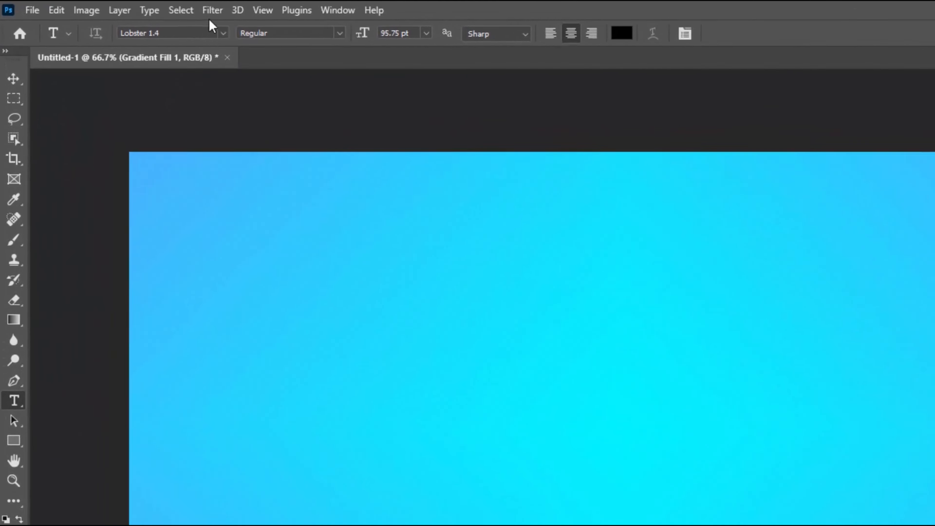
click(131, 7)
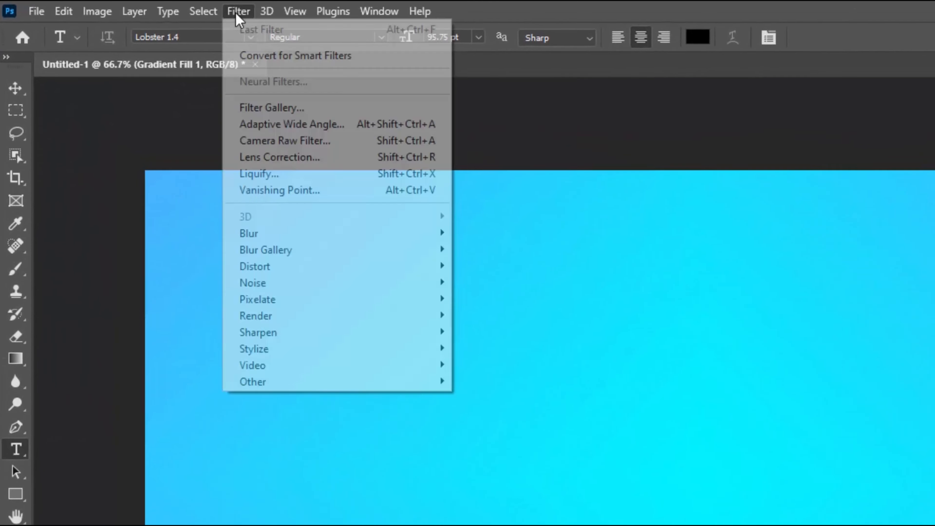
mouse_move(286, 284)
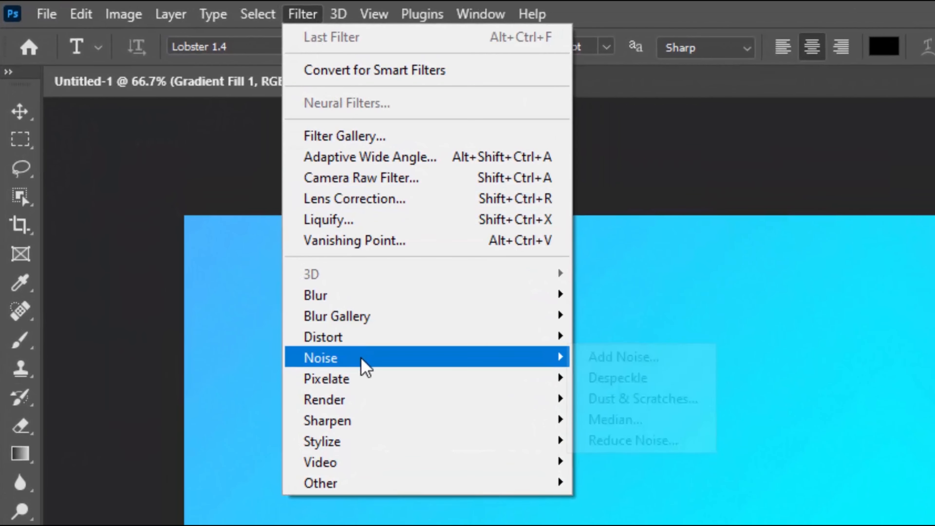
click(589, 356)
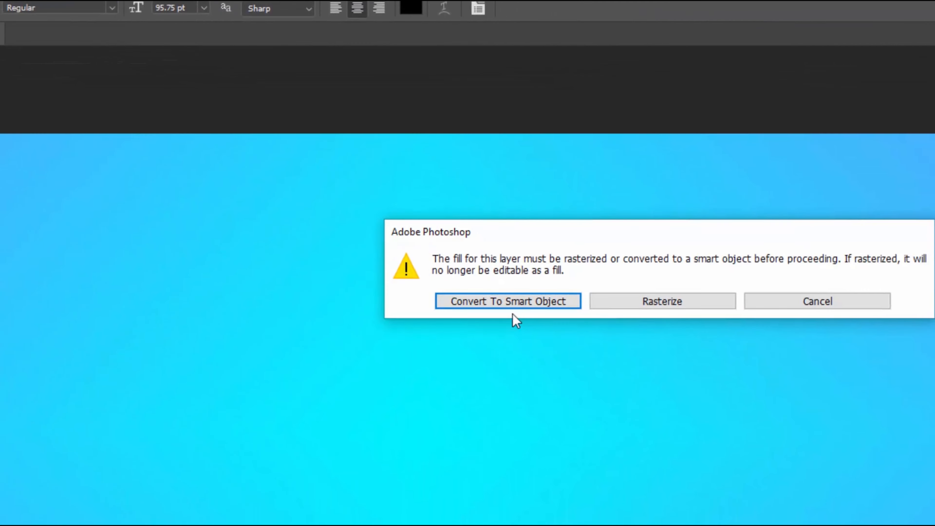
click(517, 302)
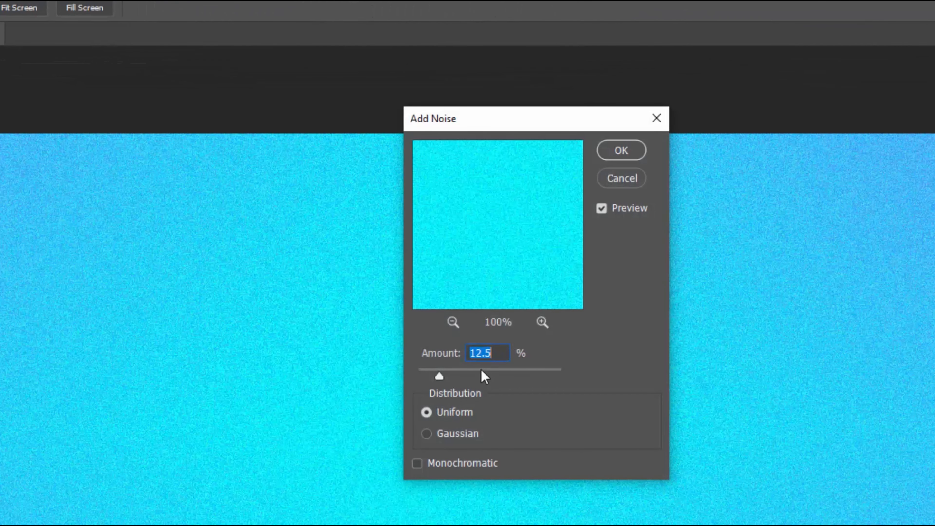
drag(434, 372, 433, 373)
click(622, 151)
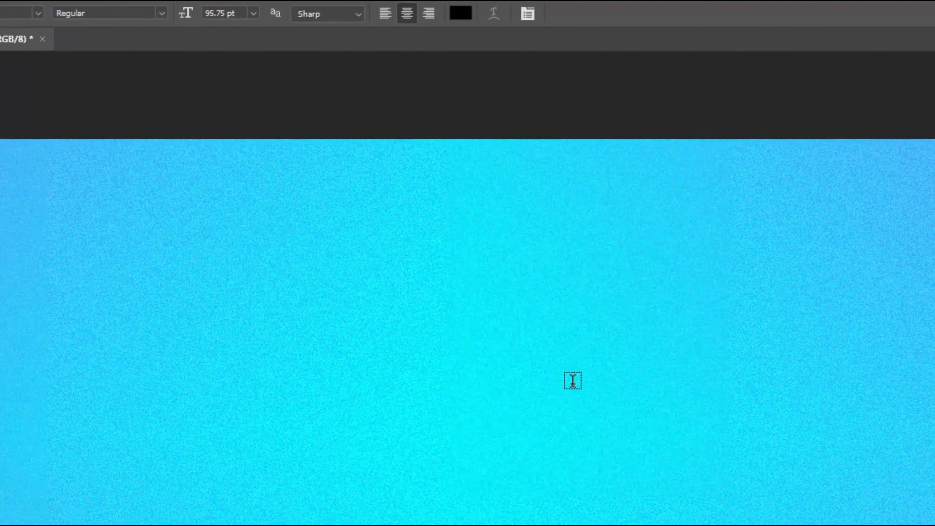
Apply a slight Gaussian Blur to the noisy gradient layer
click(224, 10)
mouse_move(293, 225)
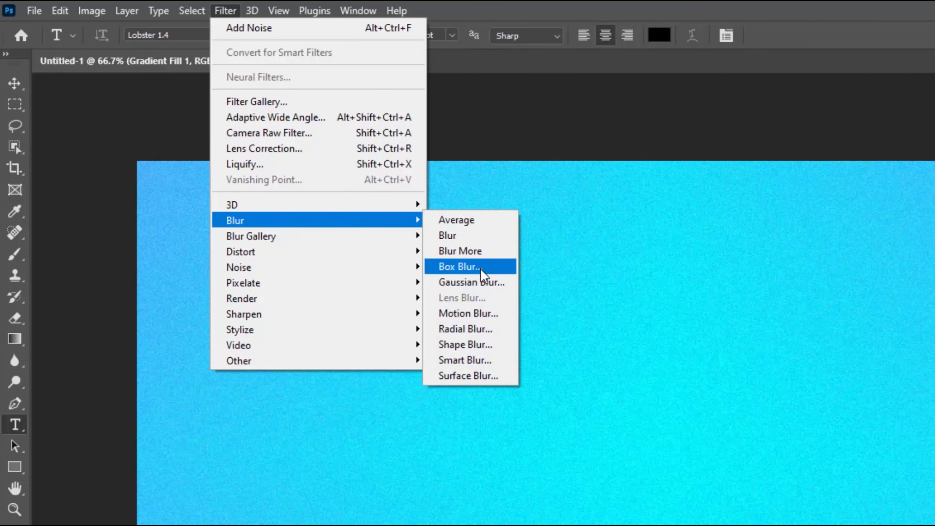
click(477, 283)
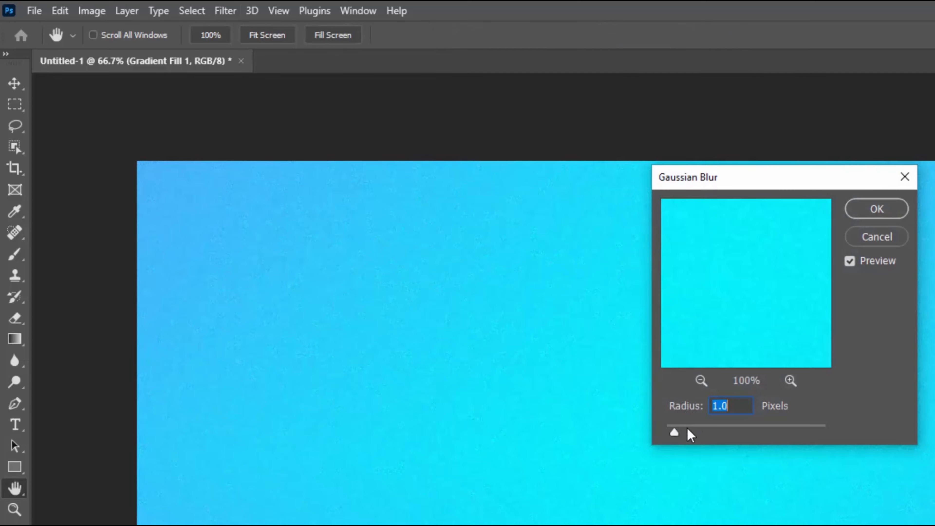
drag(677, 433, 679, 434)
click(877, 210)
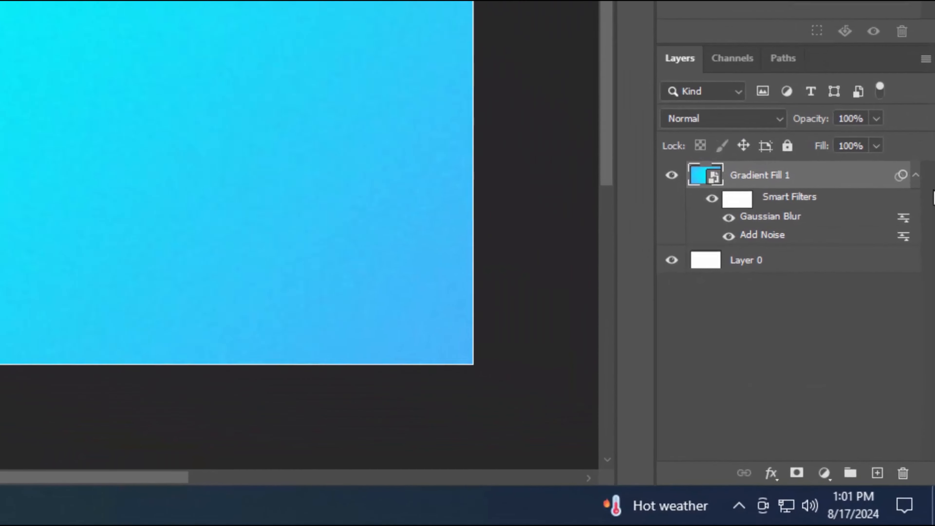
Collapse the smart filters, group the gradient layer with the white layer below, and name the group Background
click(914, 157)
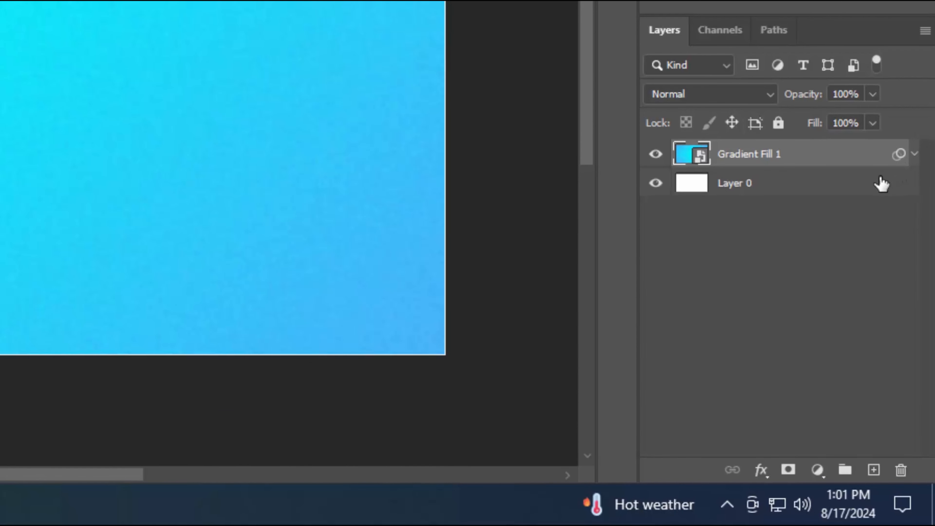
shift+click(883, 183)
click(851, 474)
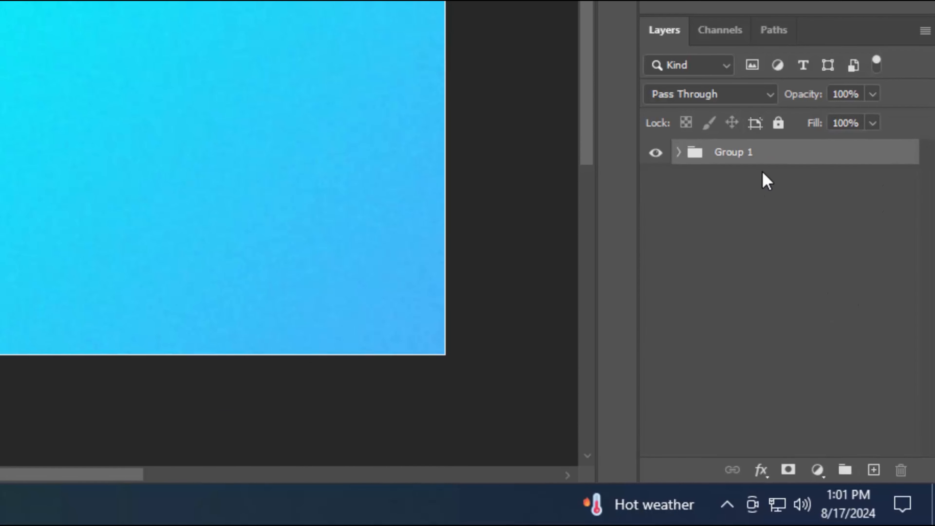
double_click(747, 154)
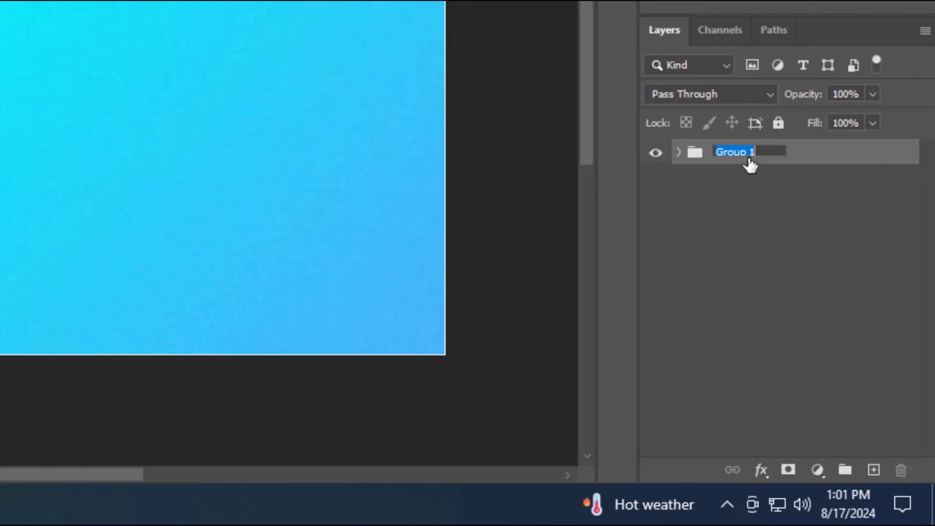
text(Background)
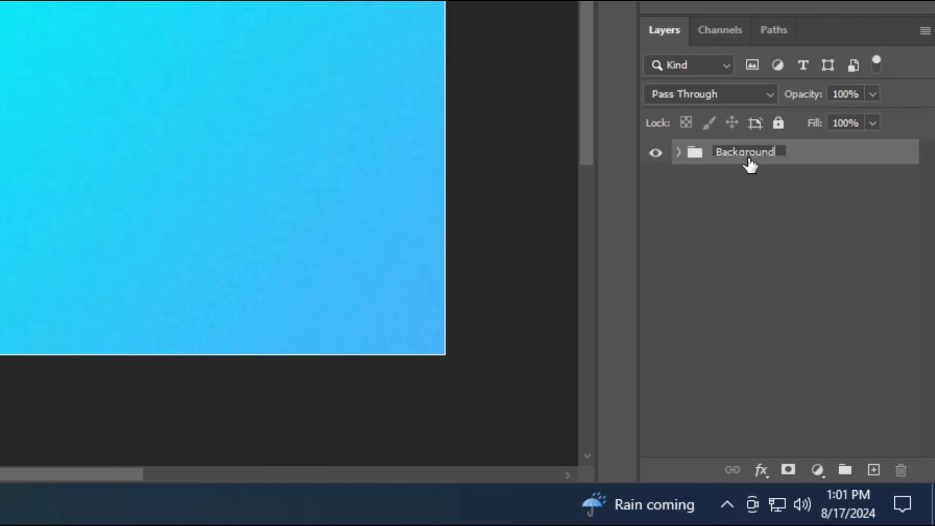
key(Return)
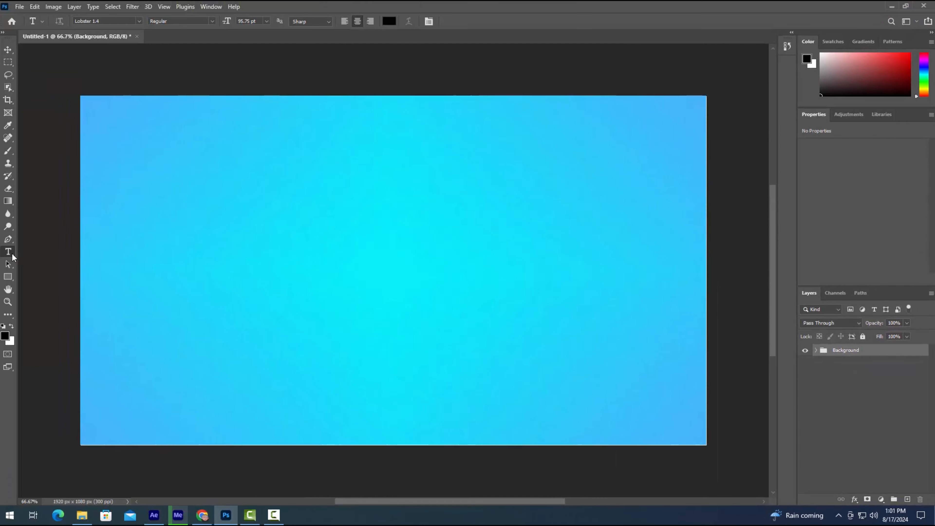
Add the horizontal text "Booster" to the canvas in black Lobster 1.4 at 95.75 pt
right_click(11, 254)
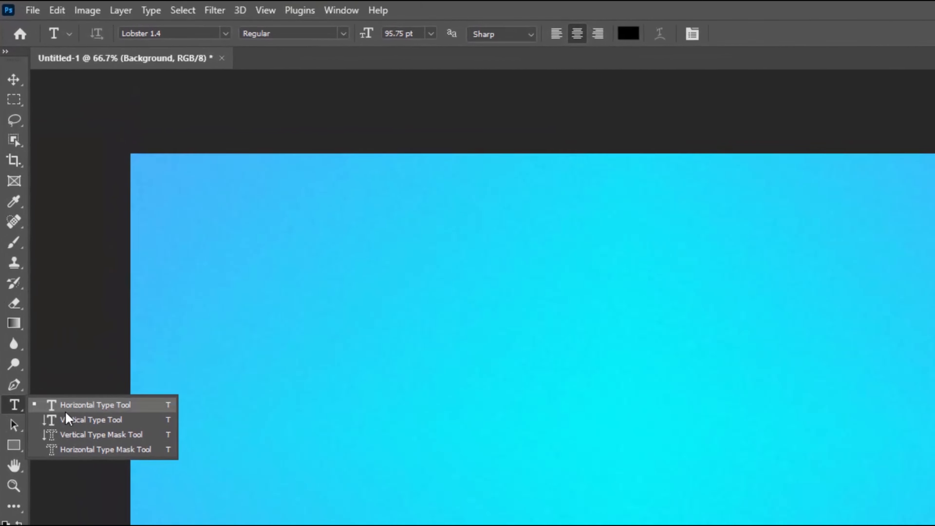
click(54, 325)
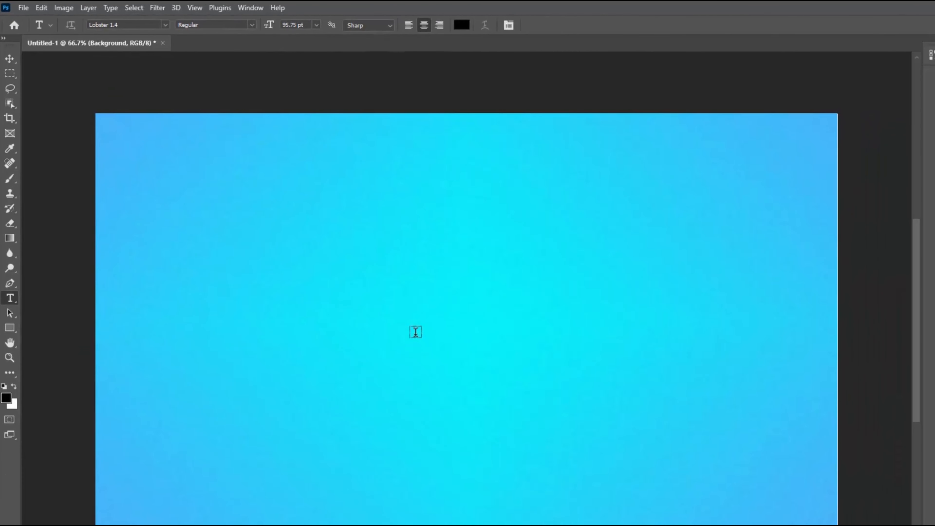
click(424, 349)
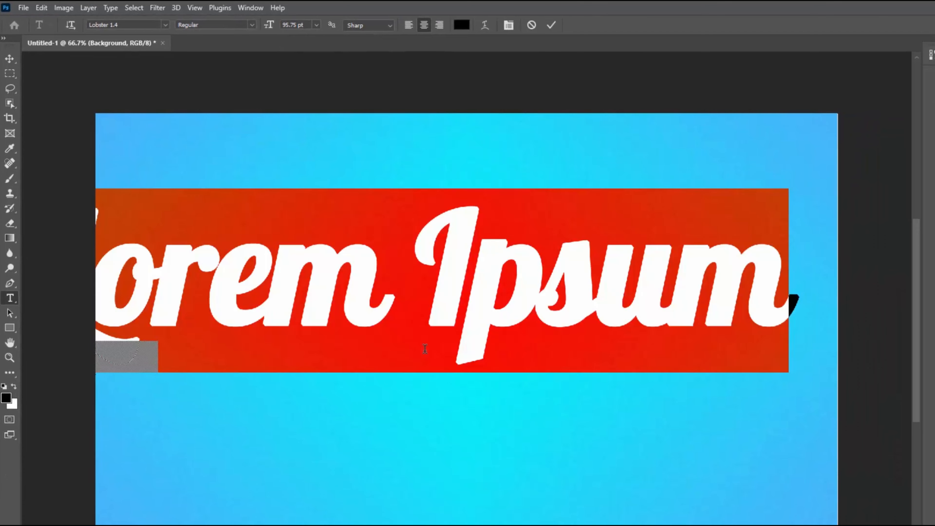
text(Boos)
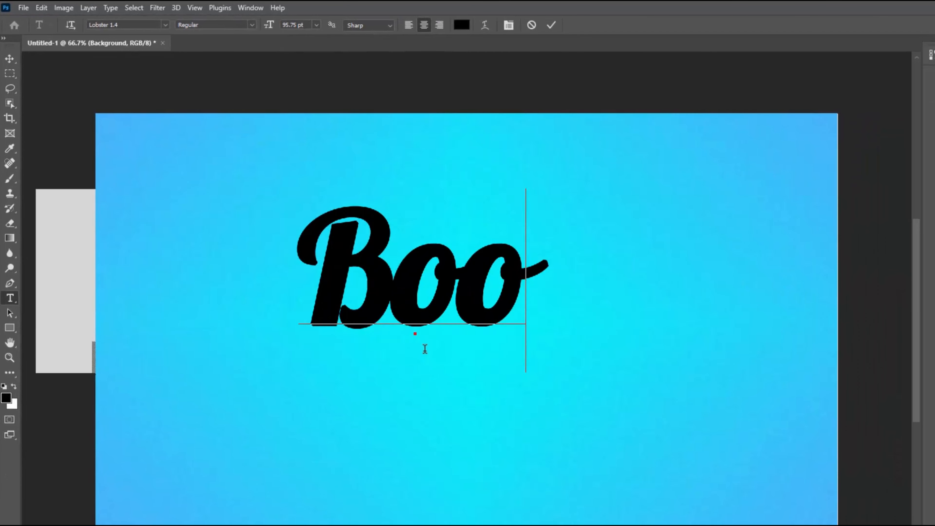
text(ter)
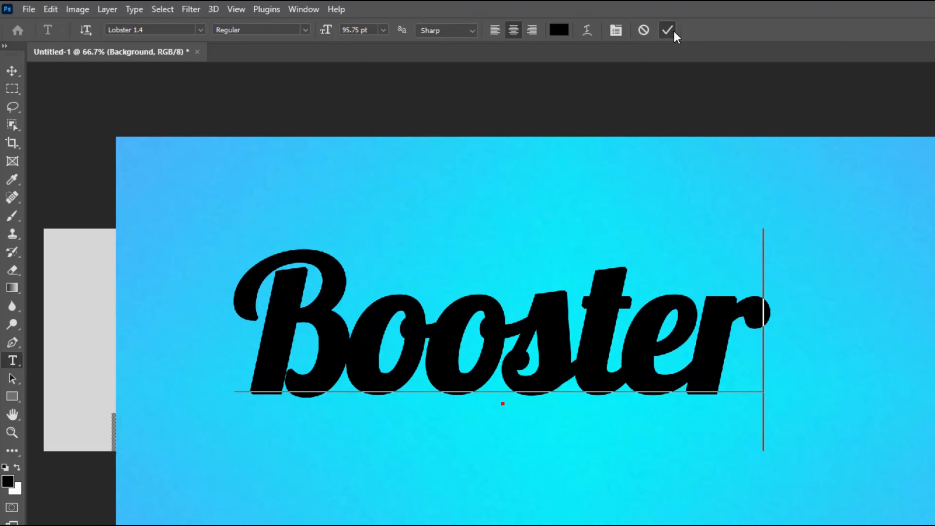
click(668, 30)
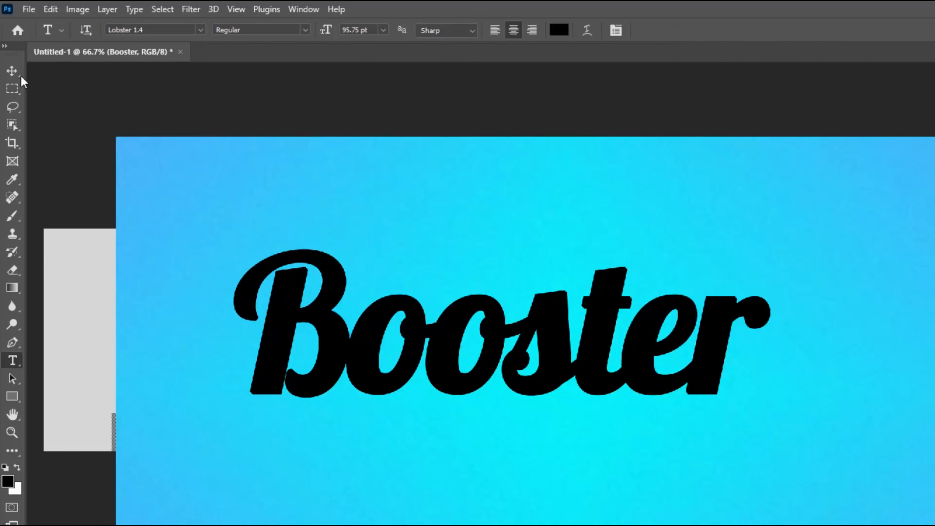
Free-transform the Booster text, scaling it up from its center to about 134%
click(13, 71)
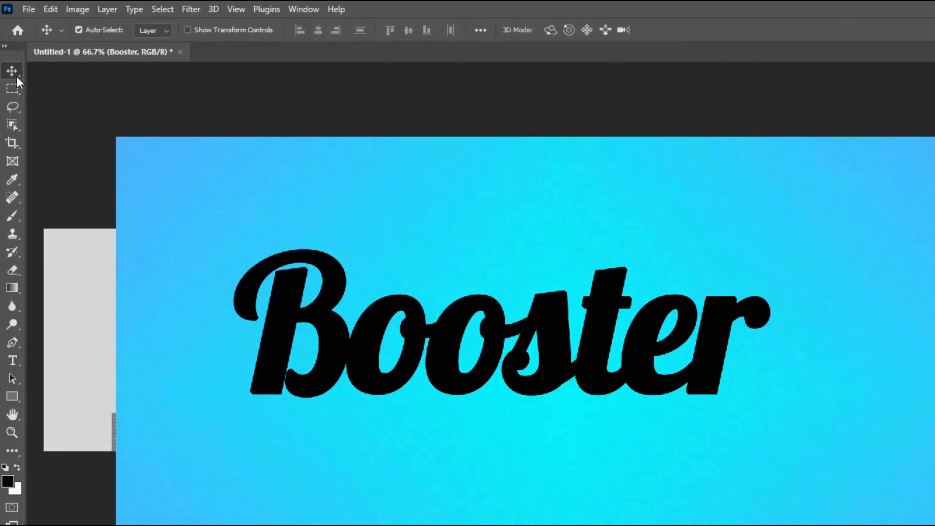
click(53, 14)
click(108, 312)
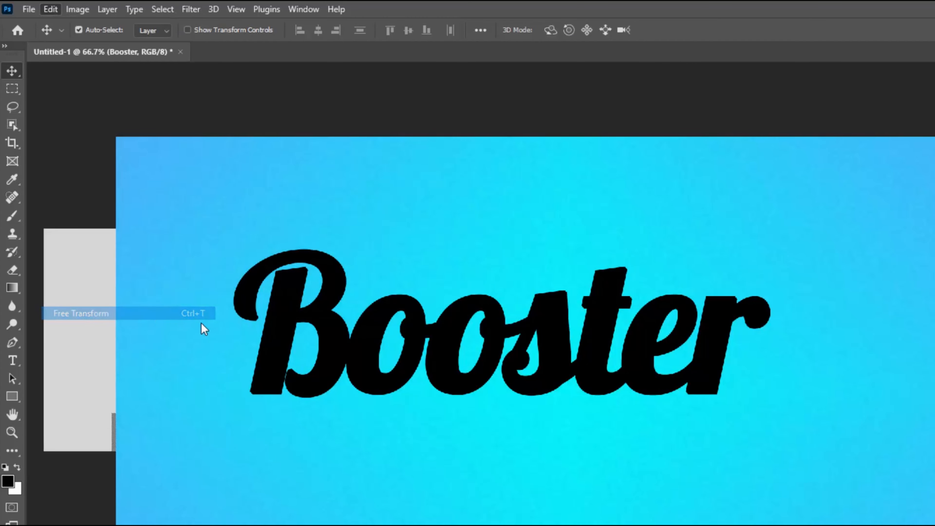
key(shift)
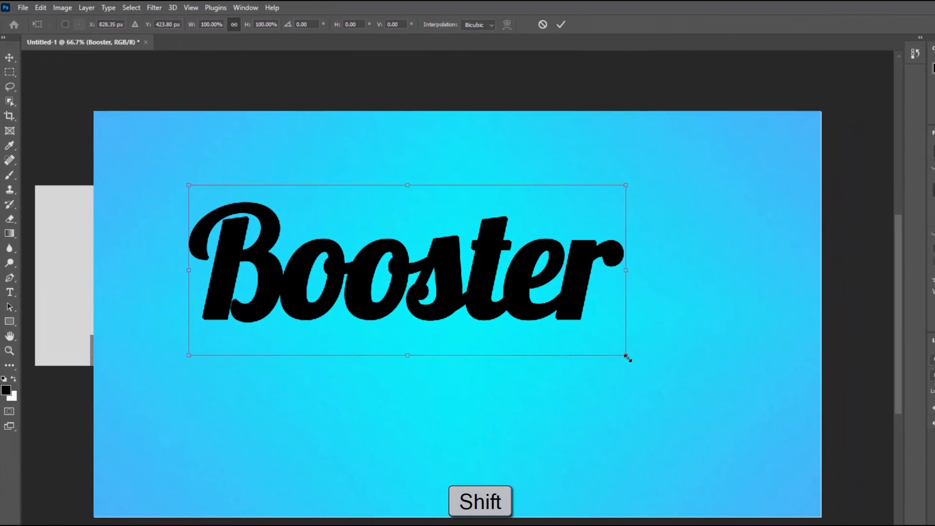
drag(628, 358, 702, 387)
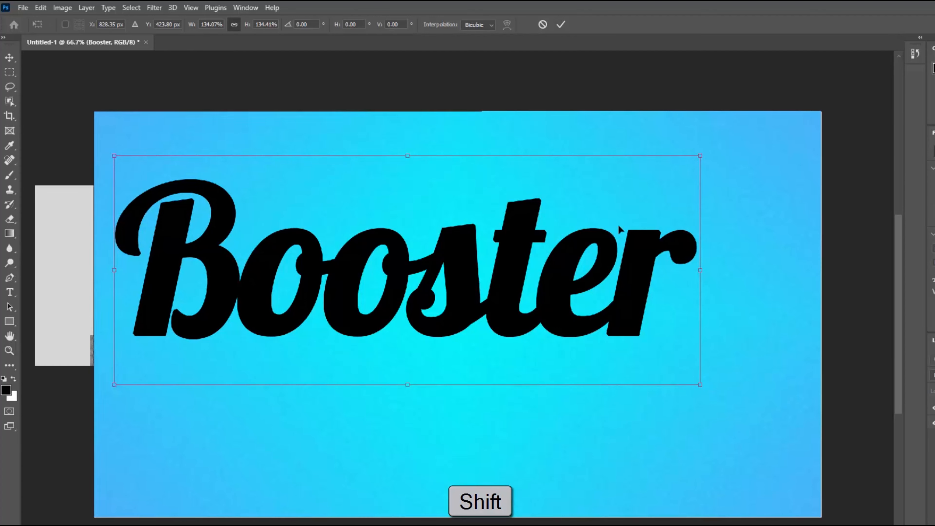
click(560, 25)
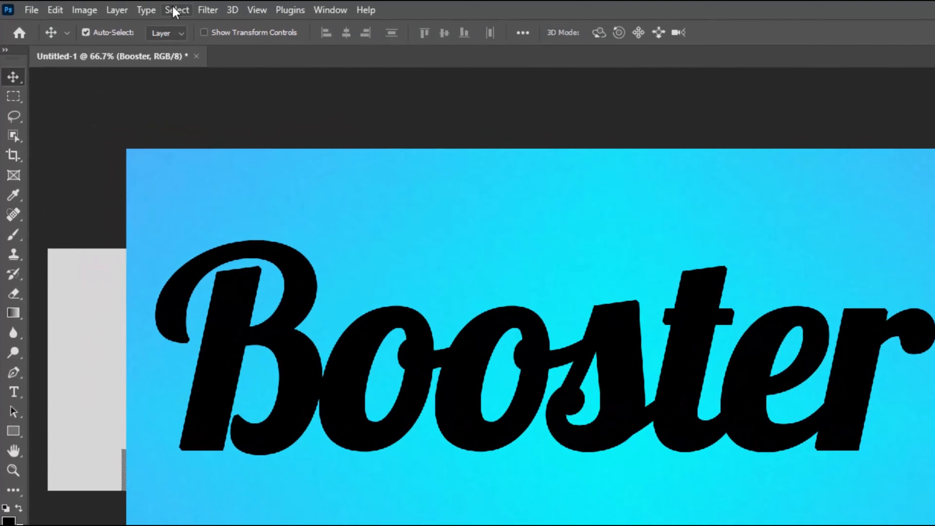
Center the Booster text horizontally and vertically on the whole canvas, and clear the selection
click(131, 7)
click(136, 18)
click(460, 44)
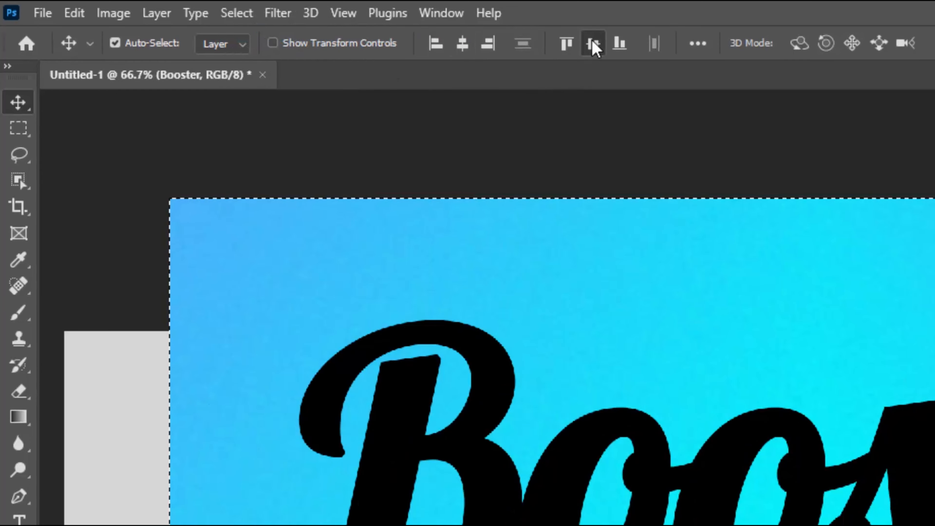
click(594, 43)
click(238, 15)
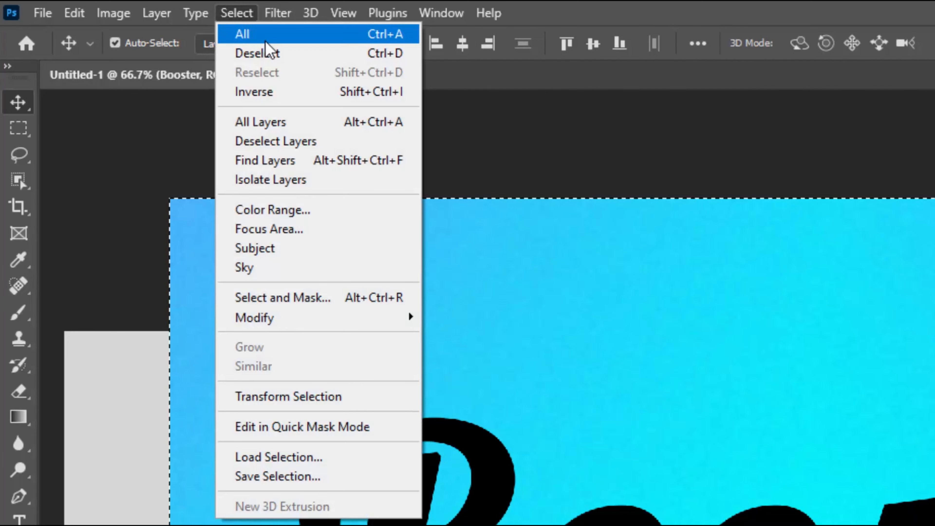
click(285, 55)
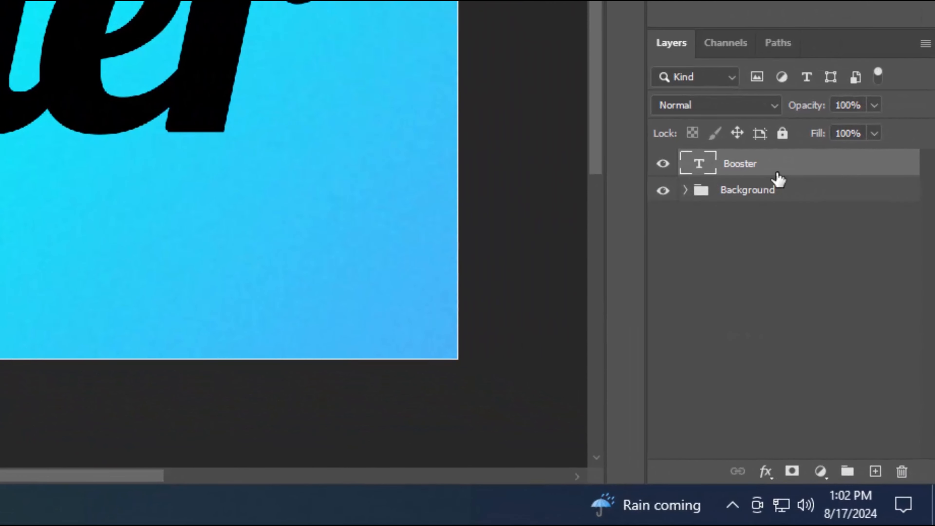
Convert the Booster text layer to a smart object, and set its fill opacity to 0% in the blending options
right_click(778, 179)
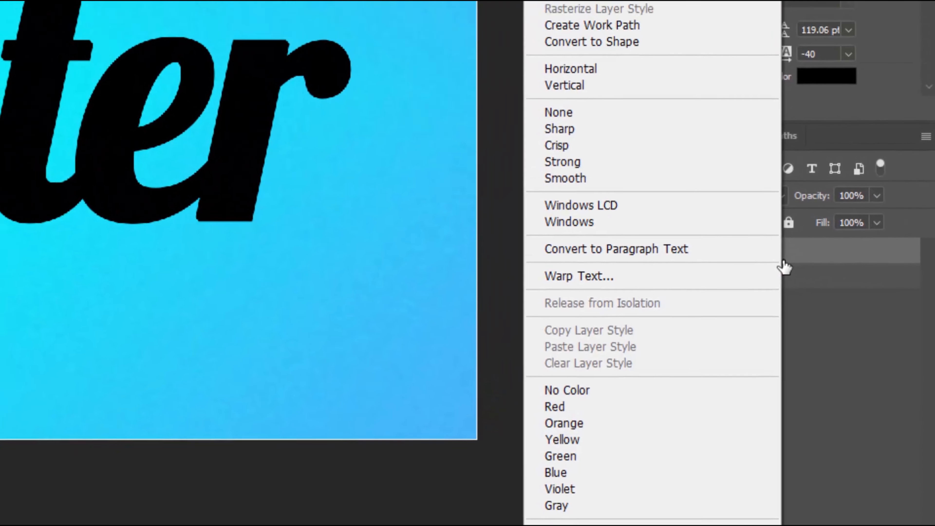
click(639, 56)
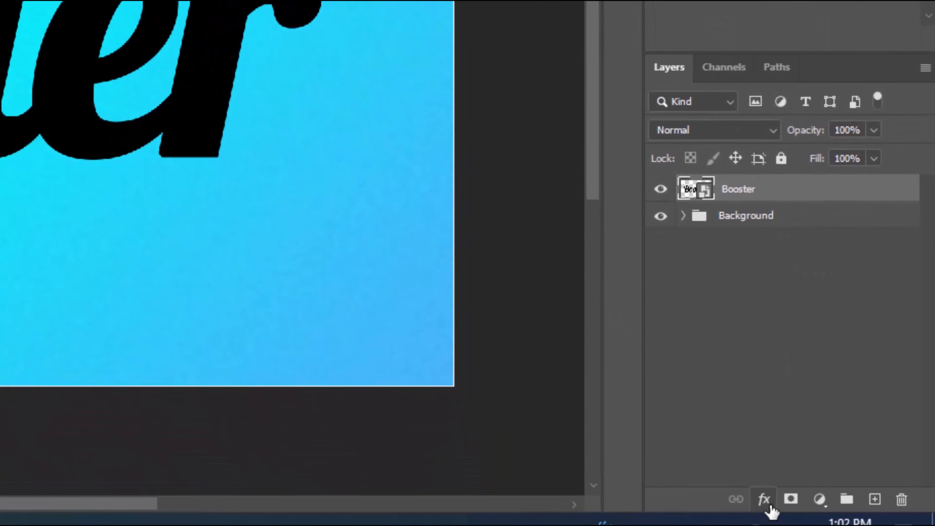
click(765, 499)
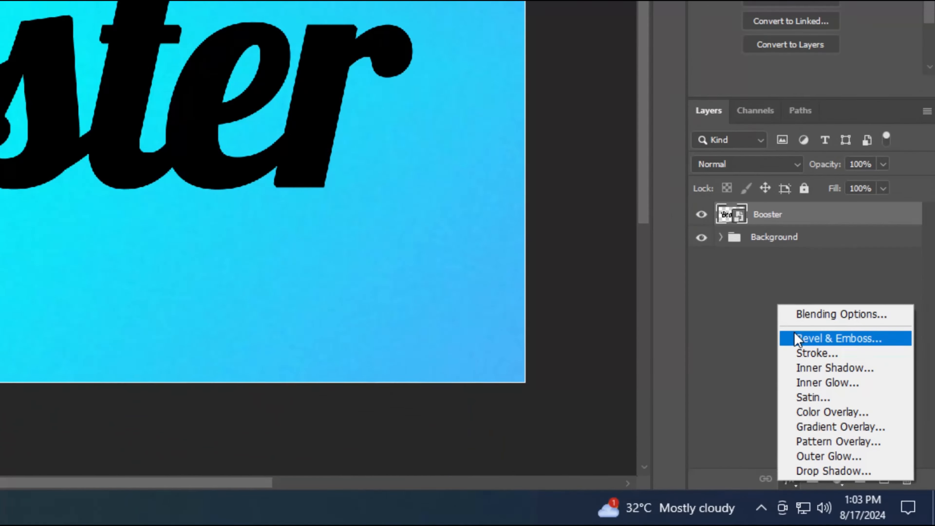
click(832, 314)
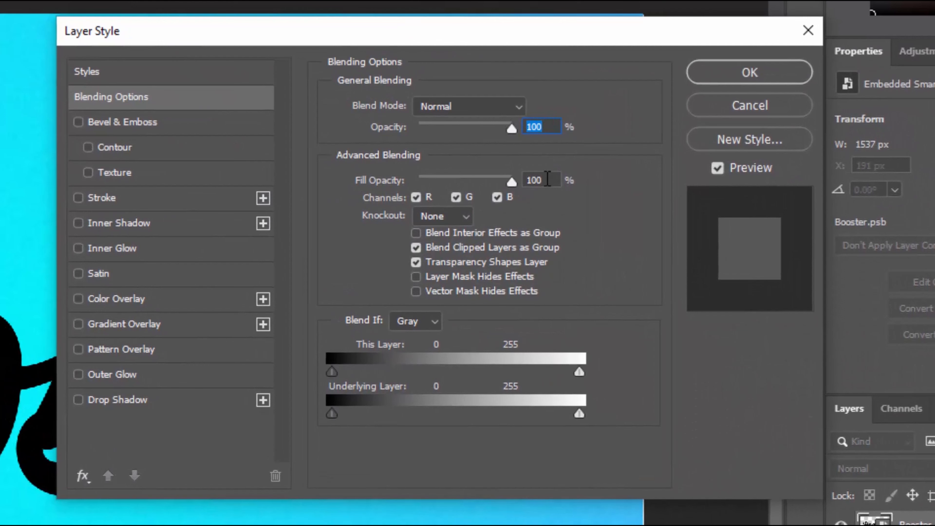
double_click(547, 179)
text(0)
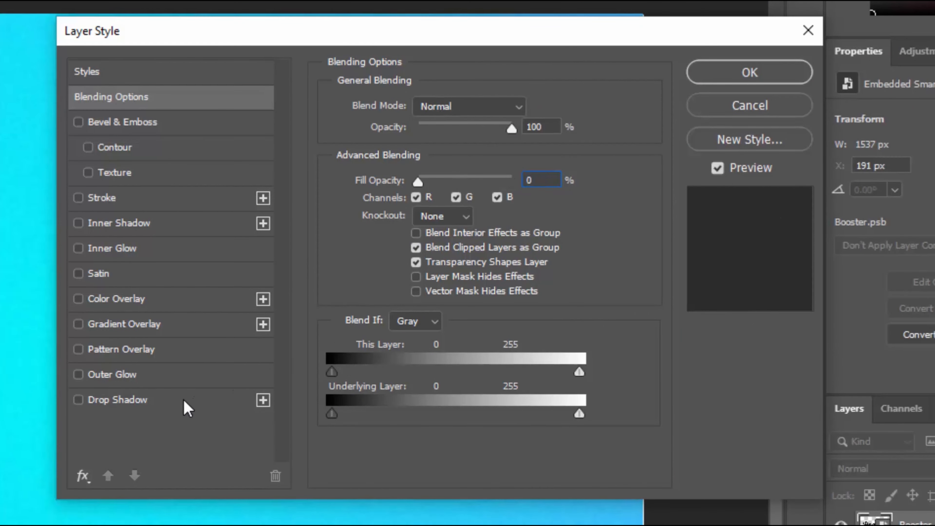
Enable a drop shadow on the Booster layer with the color #005e75
click(186, 404)
click(530, 108)
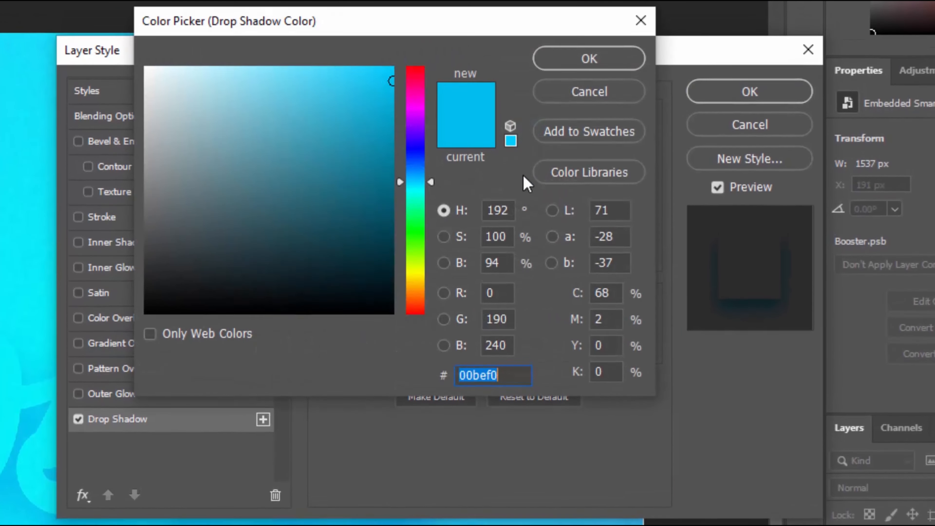
text(005e75)
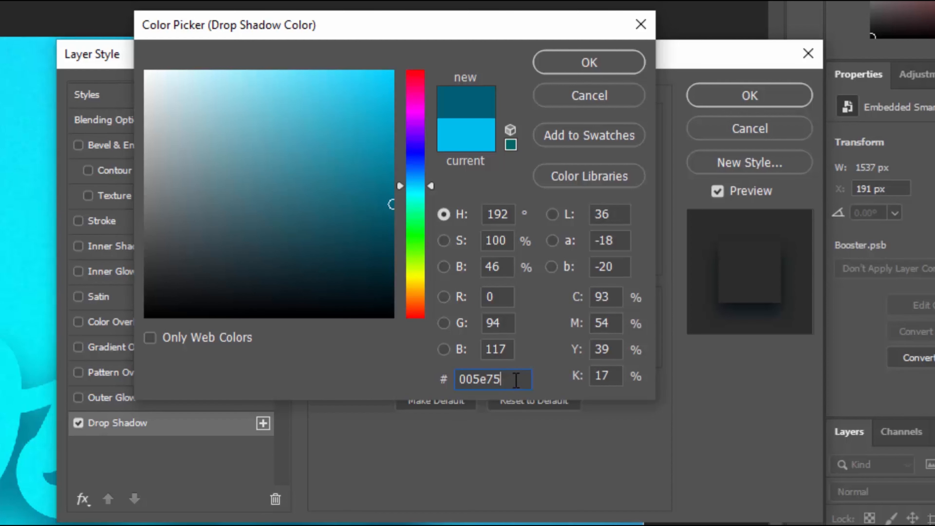
click(606, 66)
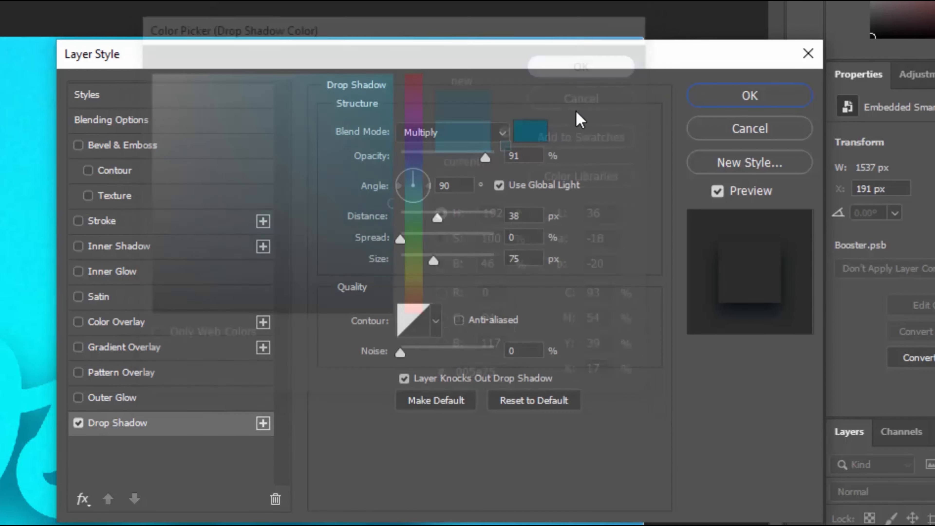
Set the drop shadow to 68% opacity, 5 px distance and 7 px size, with global light off and anti-aliasing on
click(526, 156)
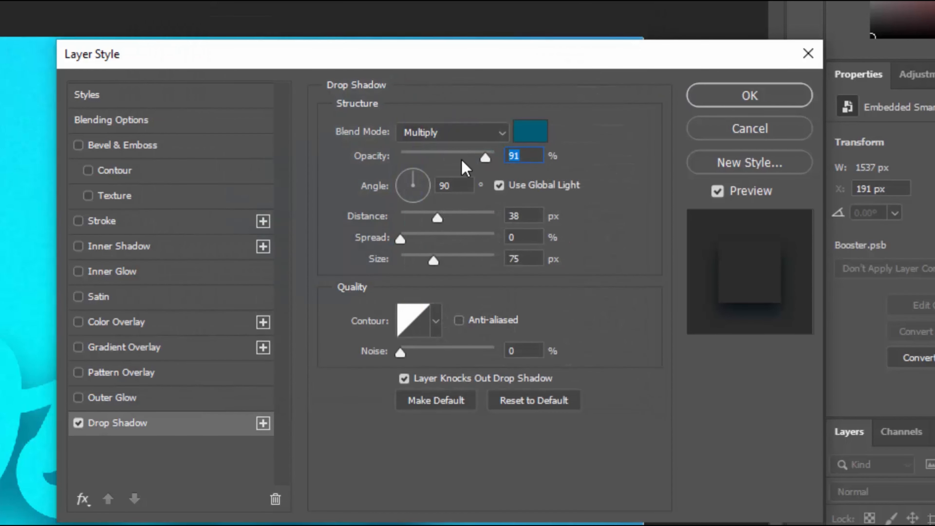
text(68)
click(502, 183)
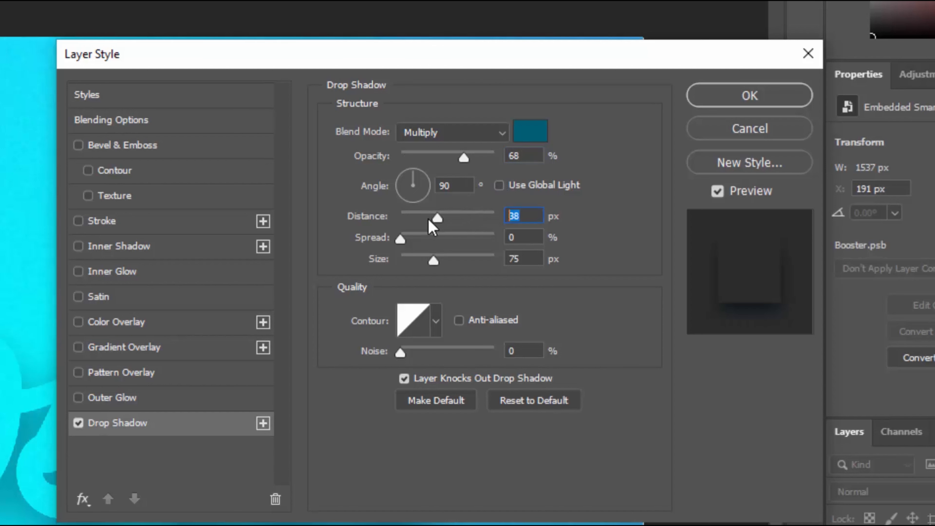
text(5)
click(529, 257)
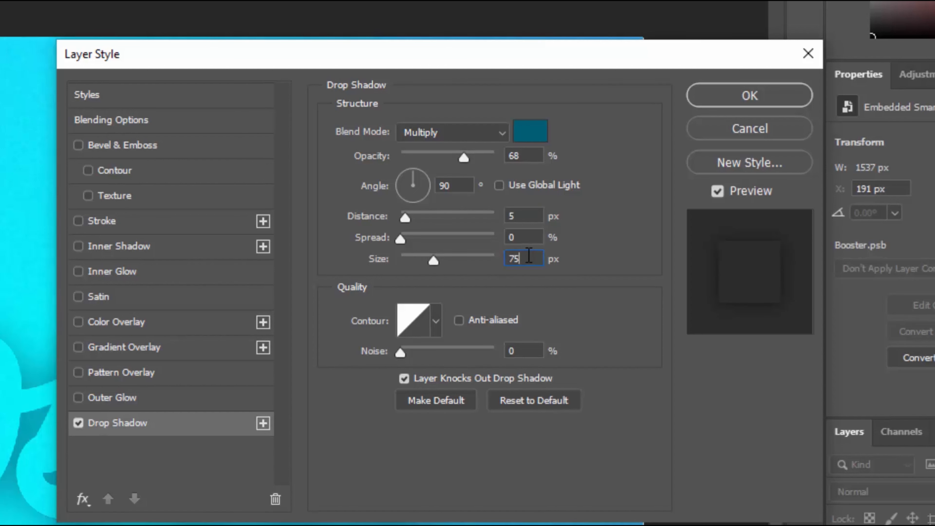
text(7)
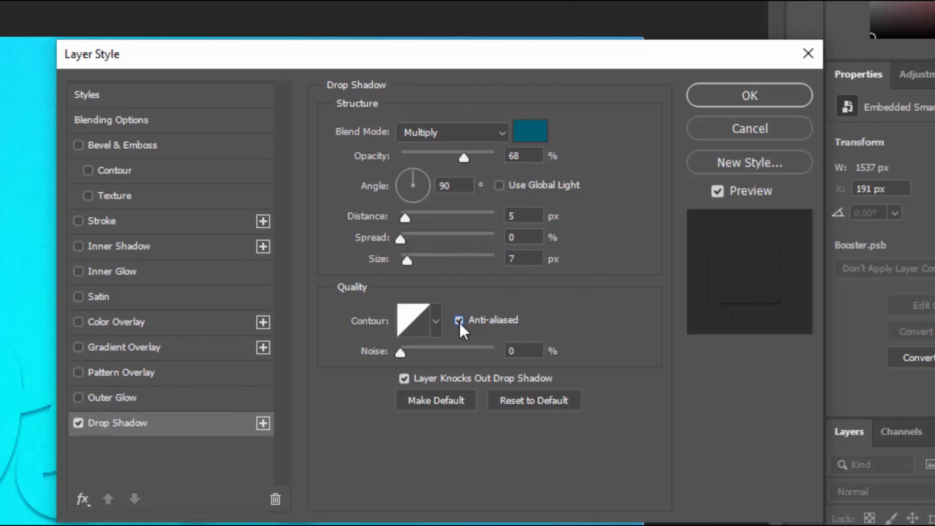
Add a second drop shadow with 40% opacity, 9 px distance and 10 px size
click(263, 423)
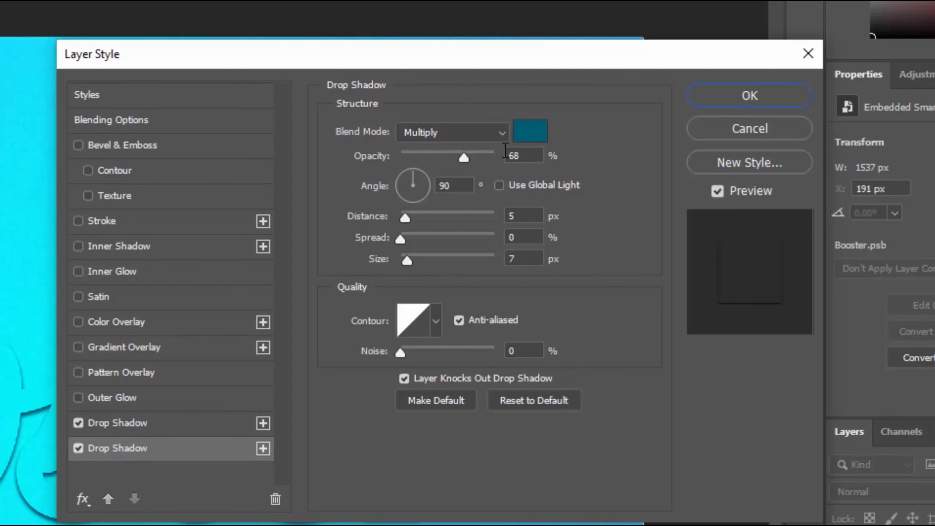
click(530, 155)
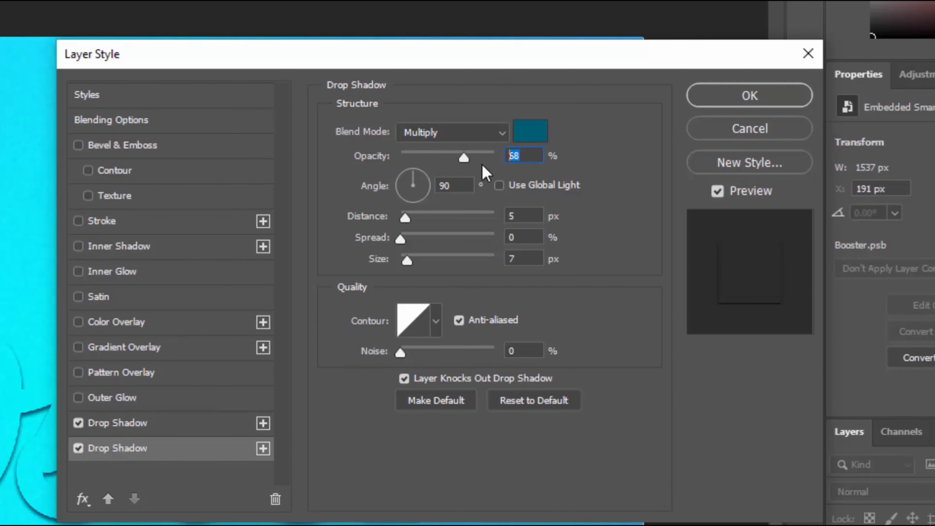
text(40)
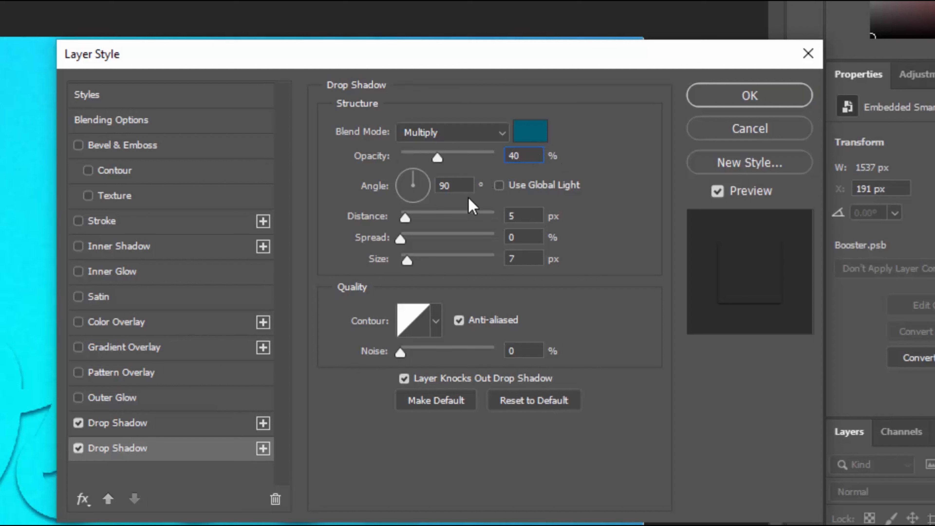
text(9)
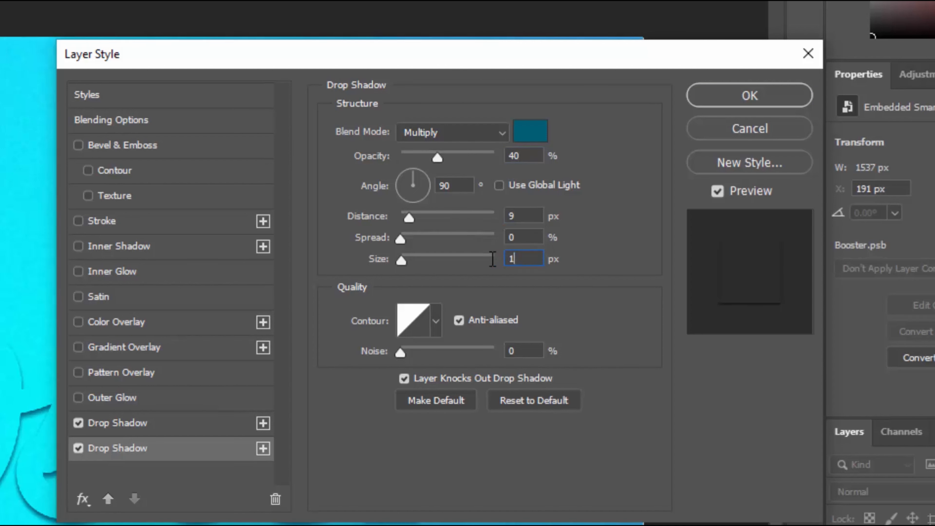
Stack four more drop shadows, setting the last to 25% opacity, 80 px distance and 80 px size, and apply the layer style
click(262, 448)
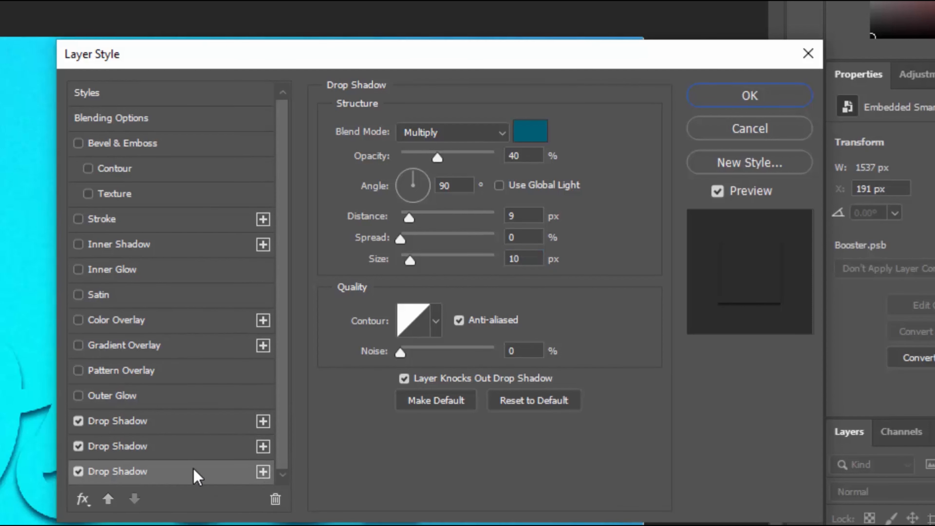
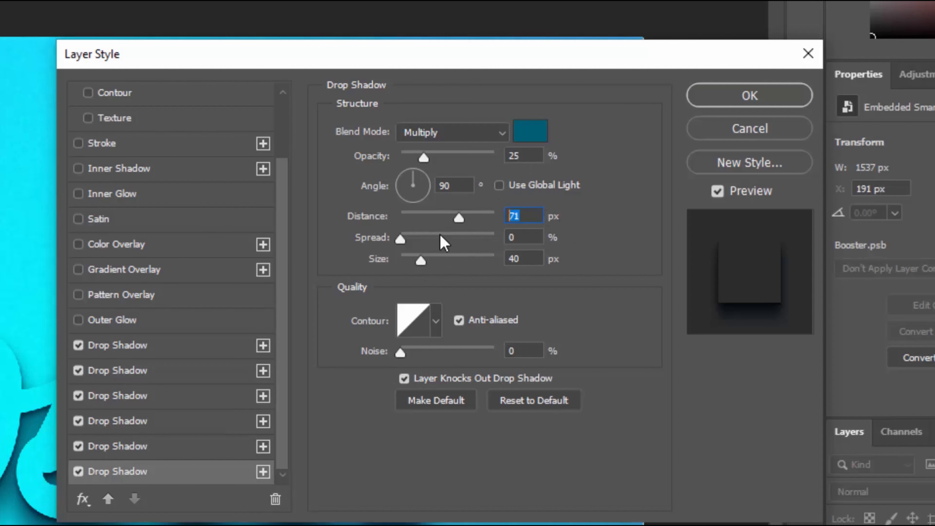
text(80)
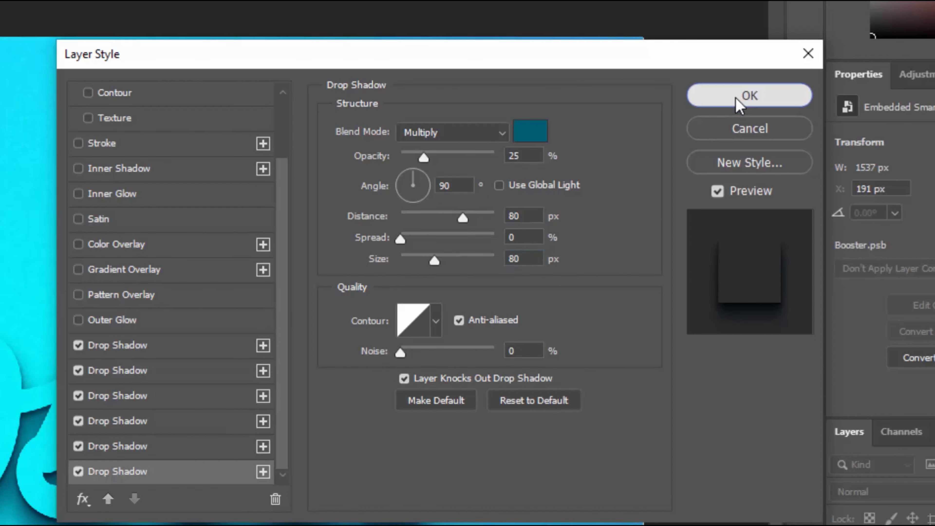
click(748, 97)
Collapse the Booster layer's effects list and duplicate the layer under the name Border
click(917, 177)
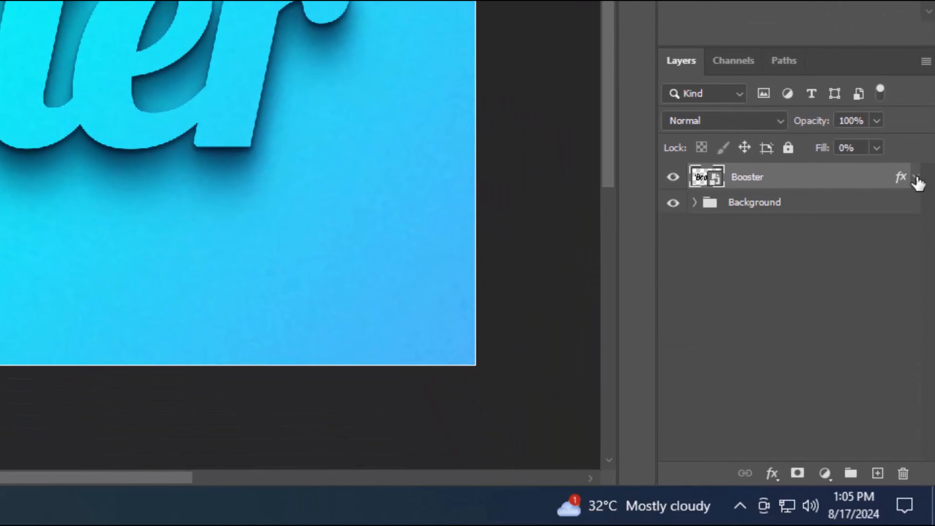
right_click(777, 183)
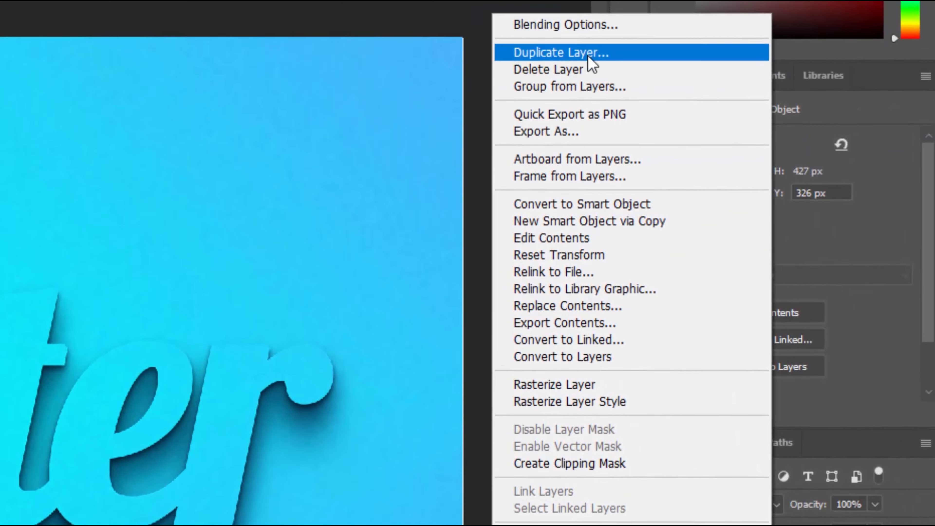
click(589, 24)
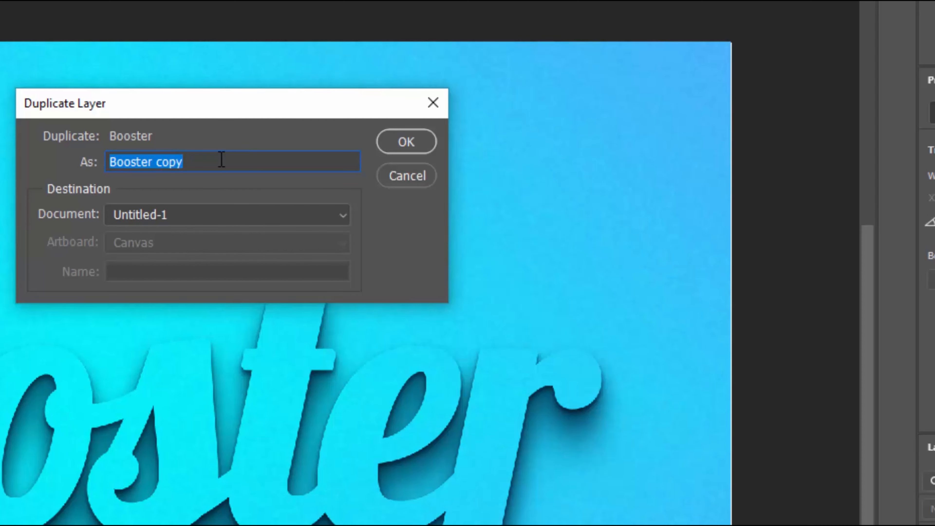
text(B)
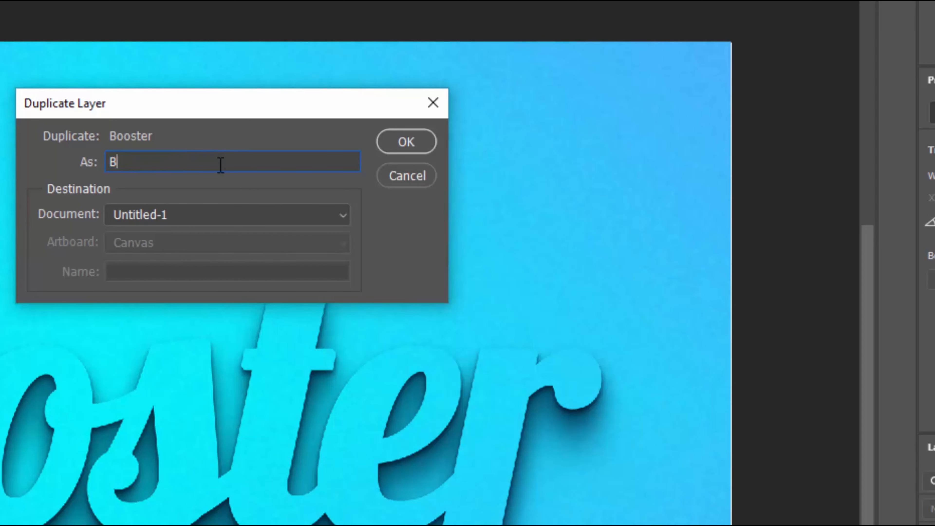
text(order)
key(Return)
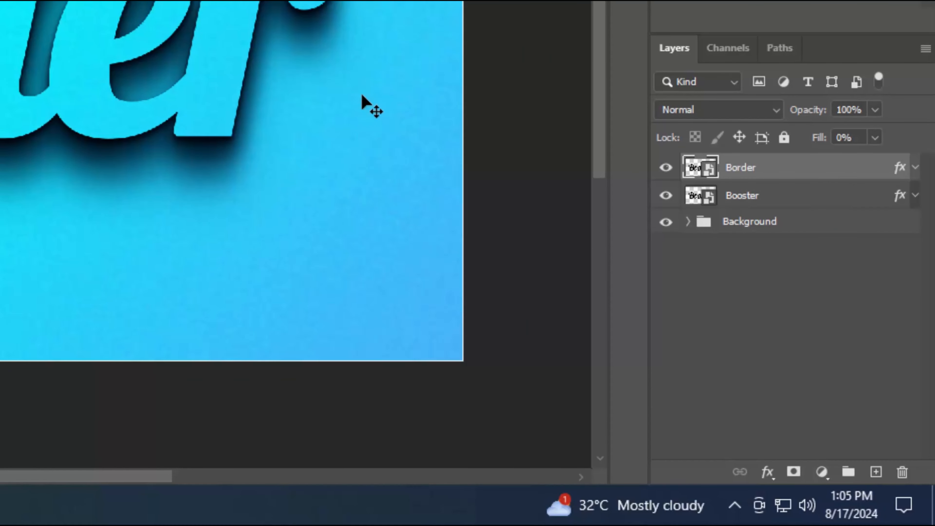
Put the Booster layer into a new group named Shadow and collapse the group
click(783, 208)
click(848, 471)
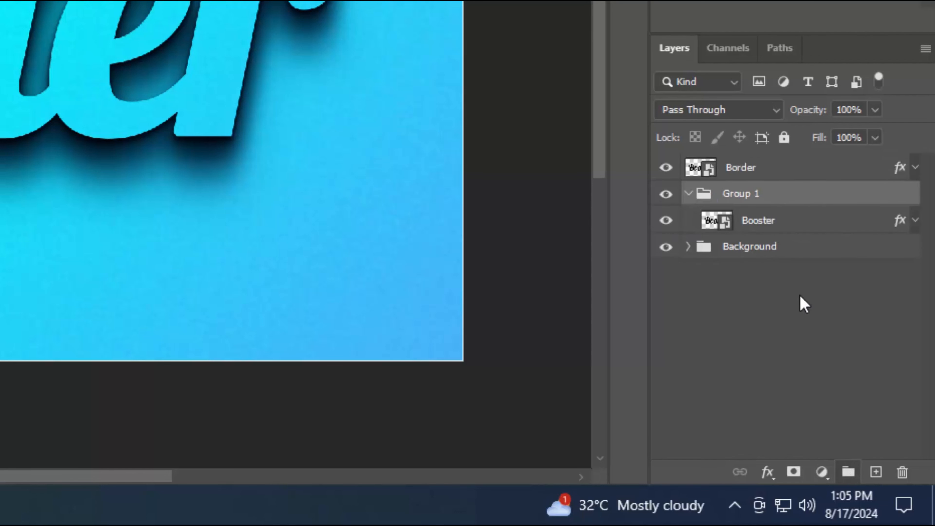
double_click(753, 203)
text(Shadow)
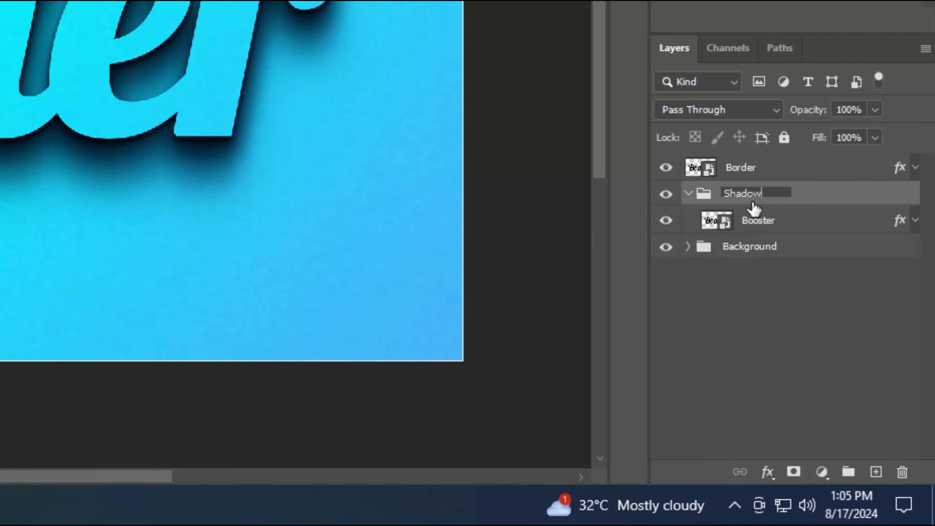
key(Return)
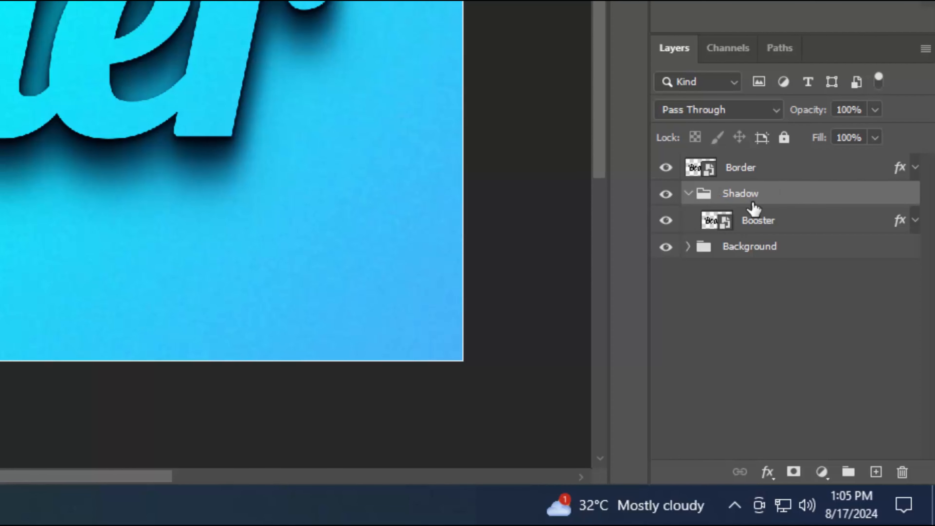
click(688, 194)
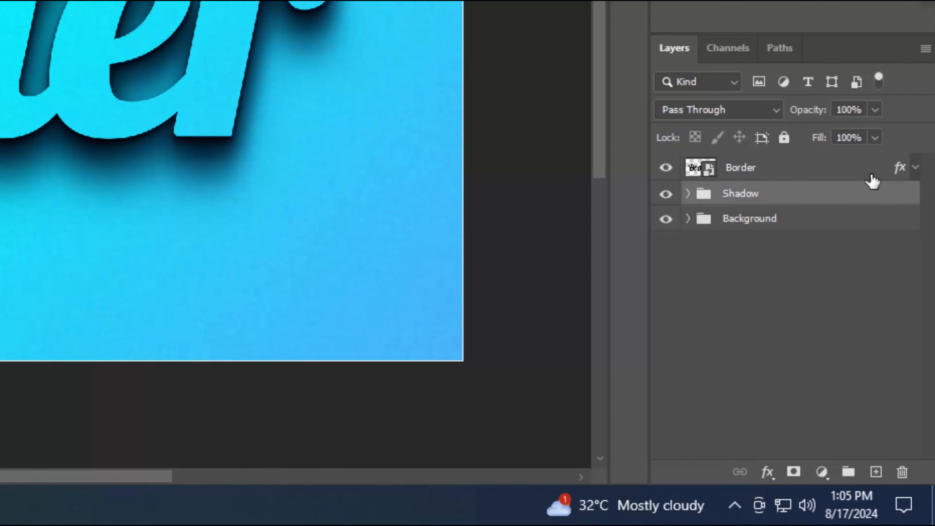
Clear the Border layer's copied layer style and set its fill opacity to 0% in the blending options
right_click(860, 175)
click(763, 186)
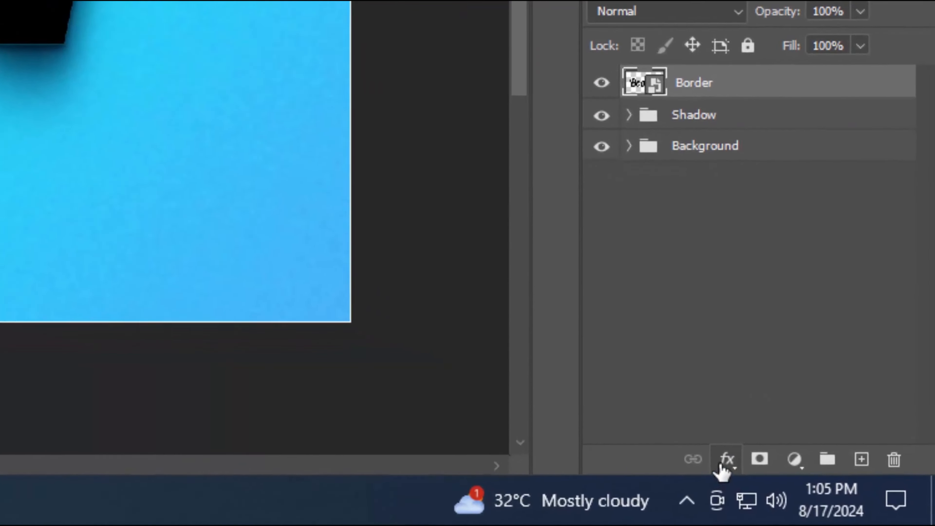
click(767, 471)
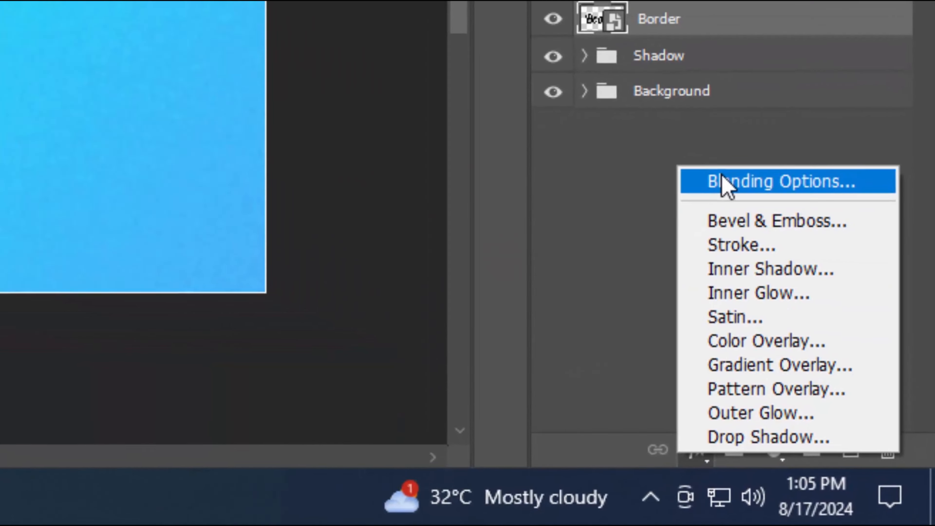
click(712, 154)
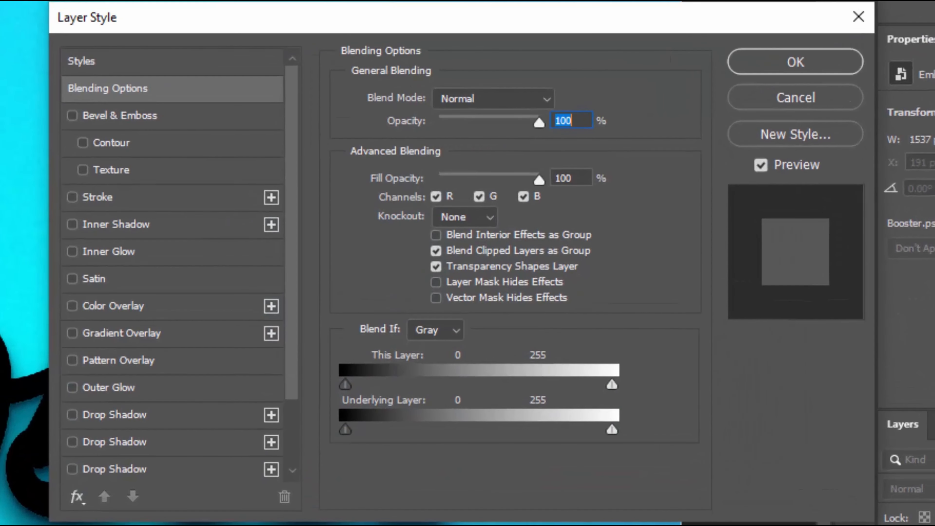
click(532, 95)
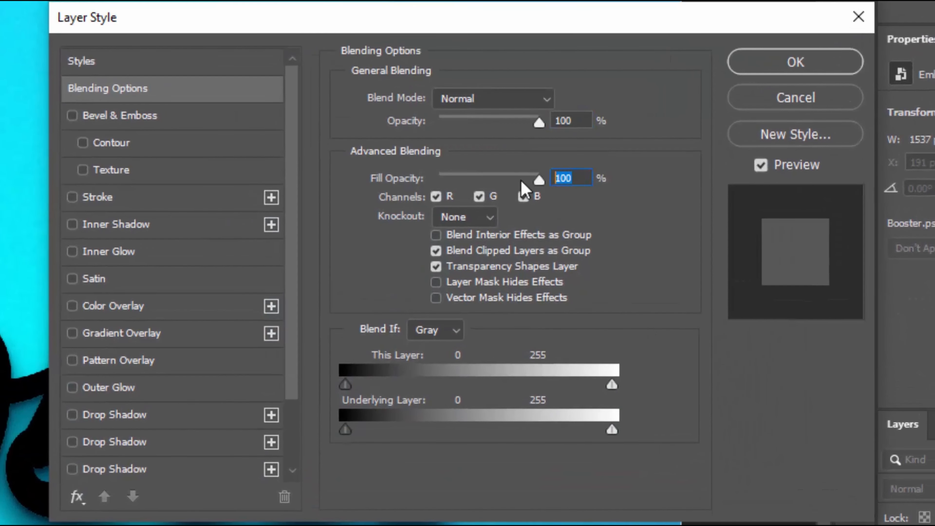
text(0)
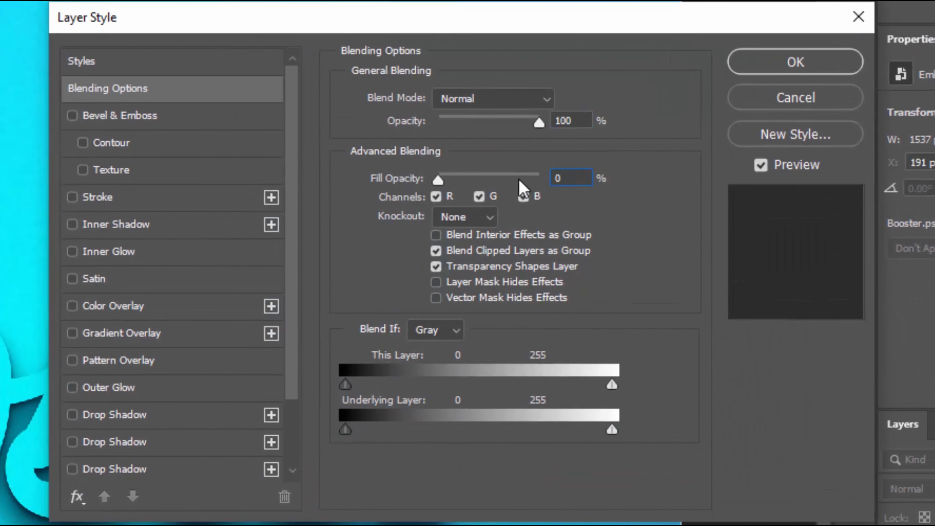
Enable Bevel & Emboss on the Border layer with 316% depth, 33 px size and 9 px soften
click(128, 116)
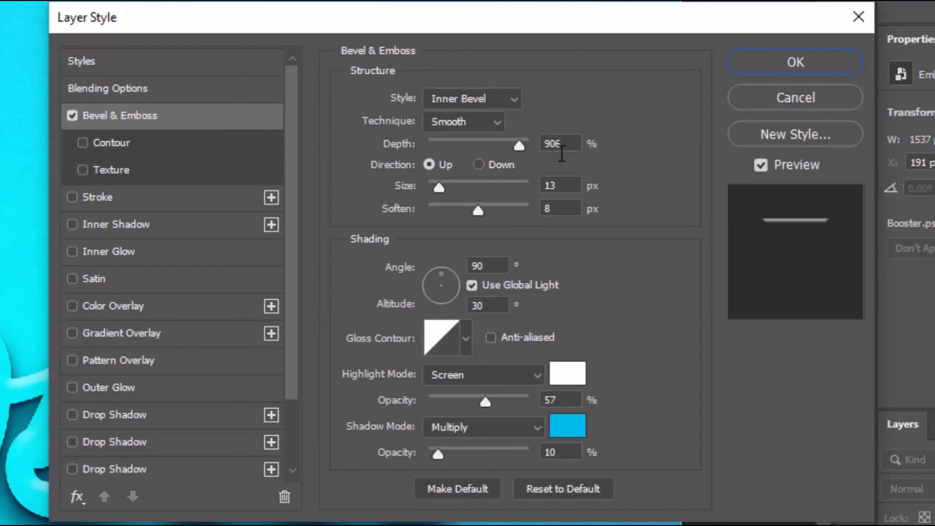
drag(564, 147, 536, 145)
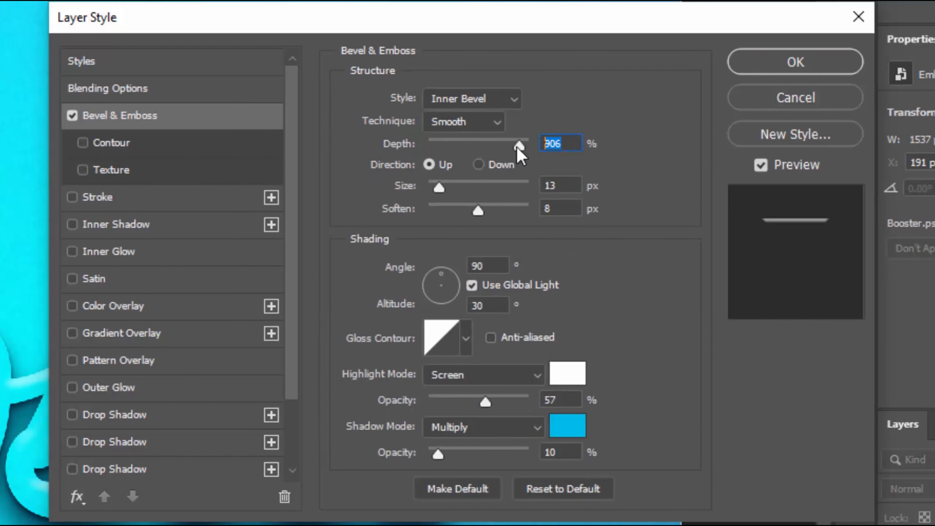
text(31)
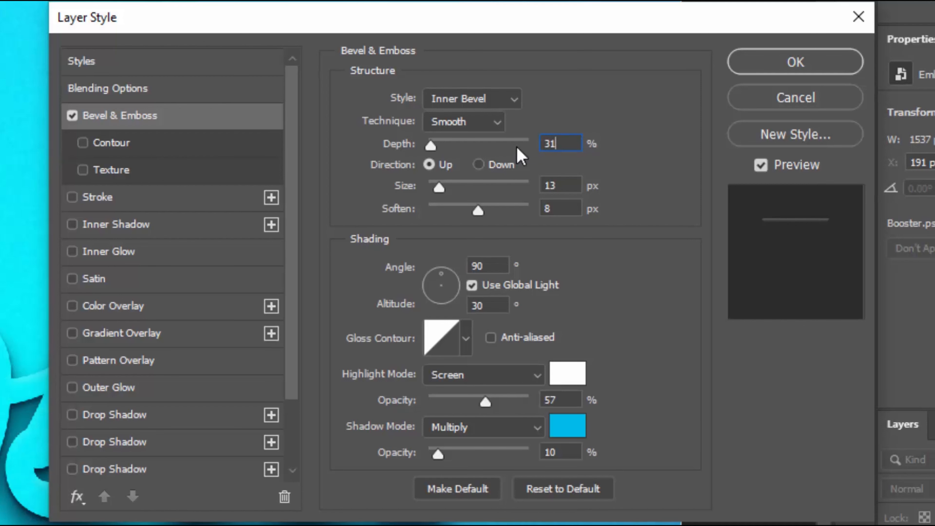
text(6)
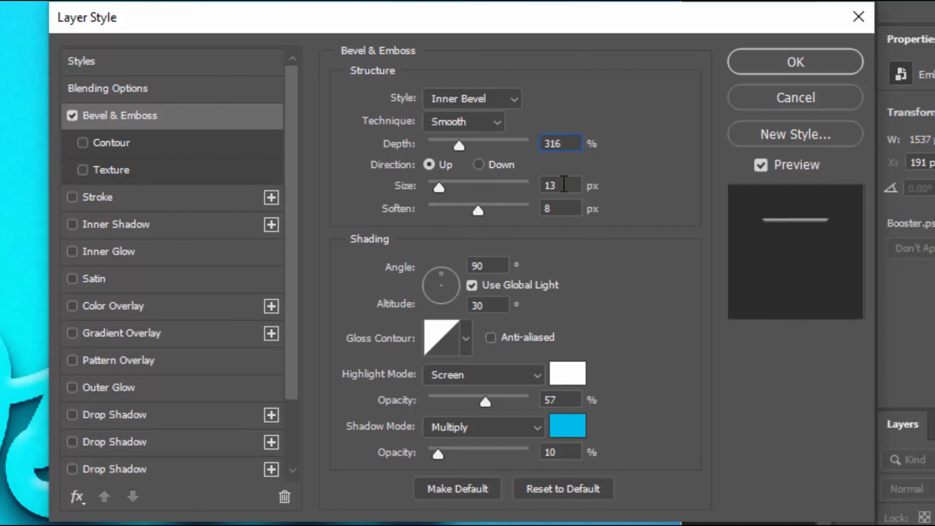
text(33)
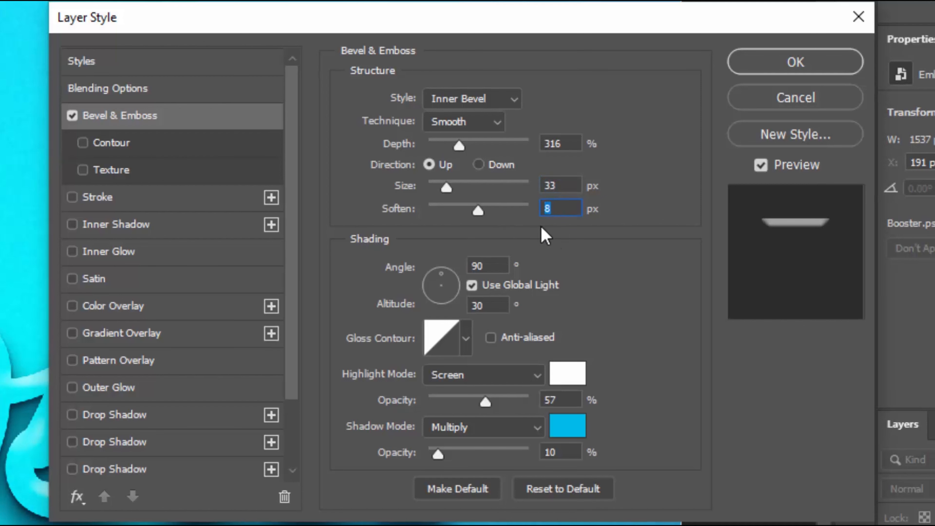
text(9)
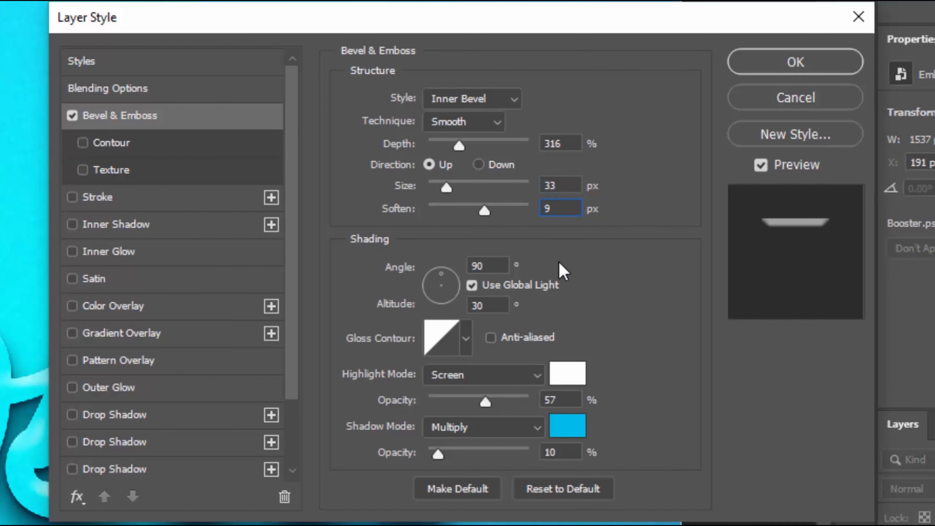
Turn off global light for the bevel, set its angle to -90° and apply the Ring - Double gloss contour
click(472, 286)
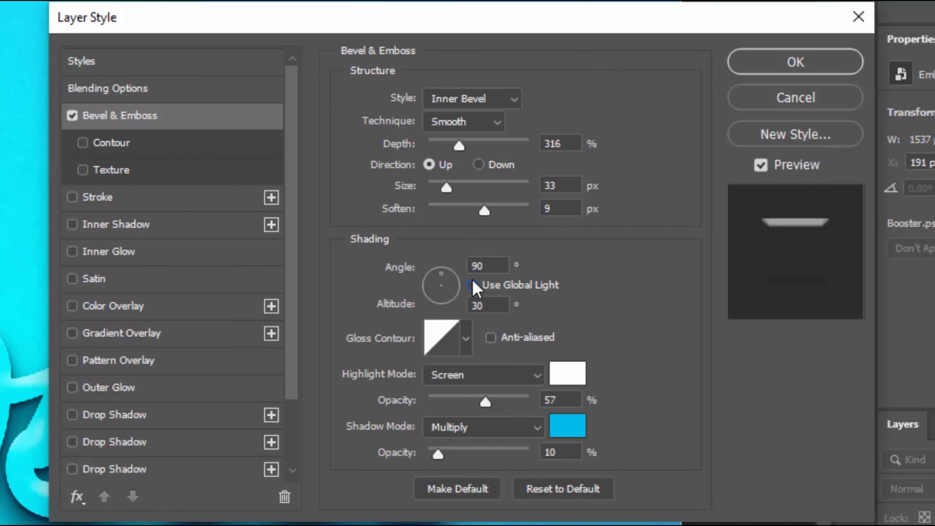
text(-)
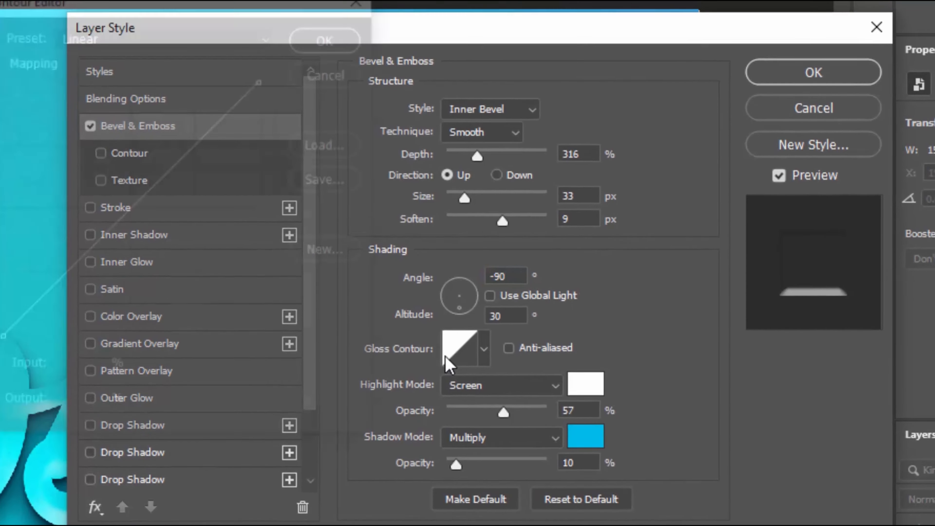
click(429, 348)
click(92, 24)
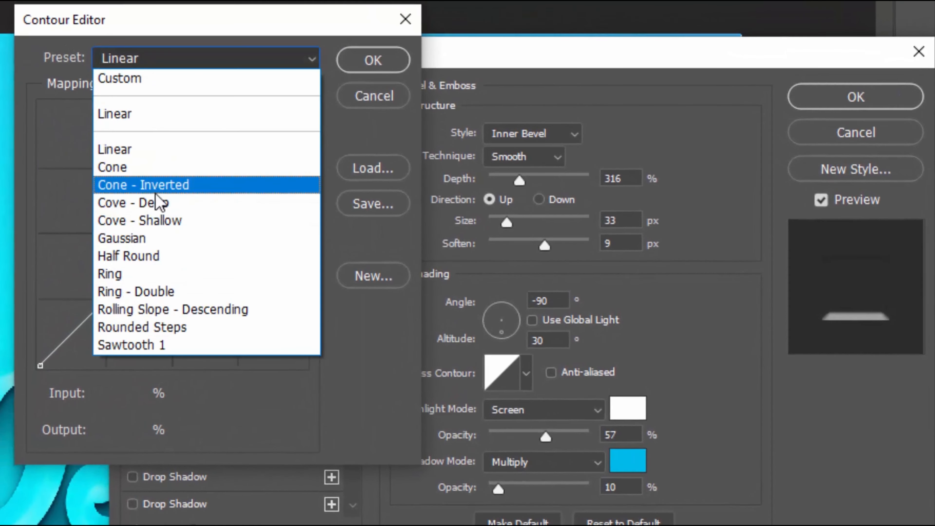
click(153, 291)
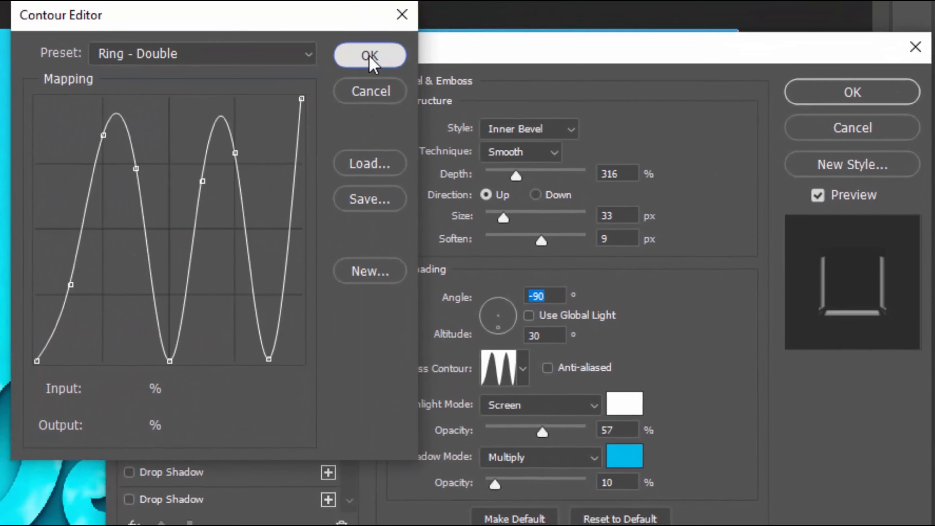
click(370, 57)
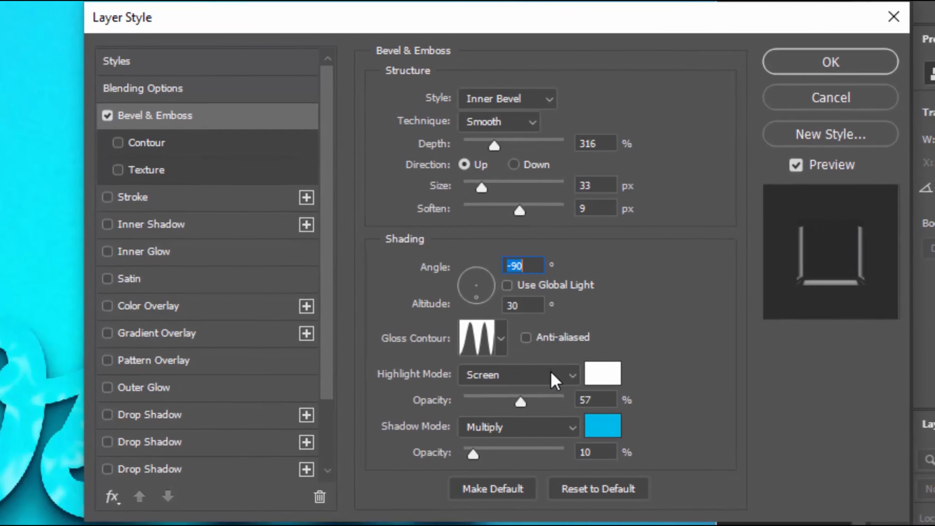
Set the bevel's highlight mode to Linear Dodge (Add) at 100% opacity
click(552, 375)
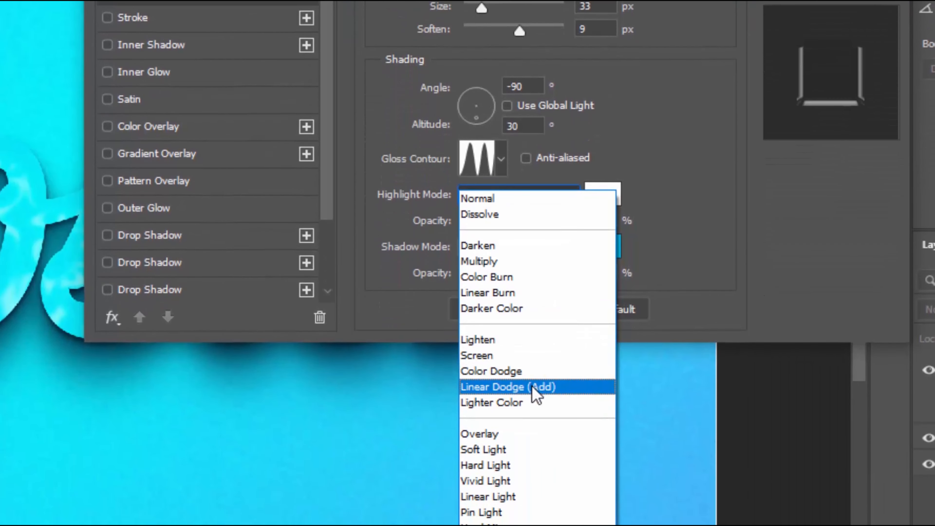
click(532, 387)
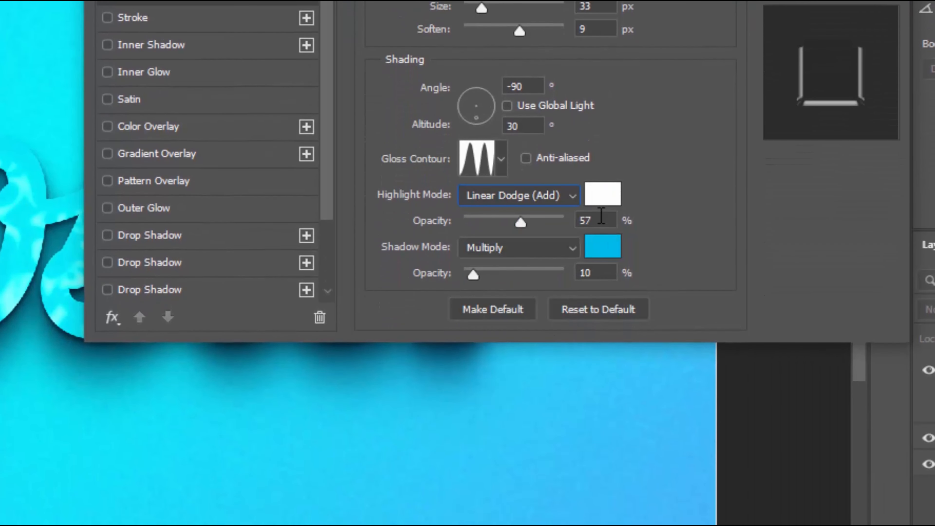
text(100)
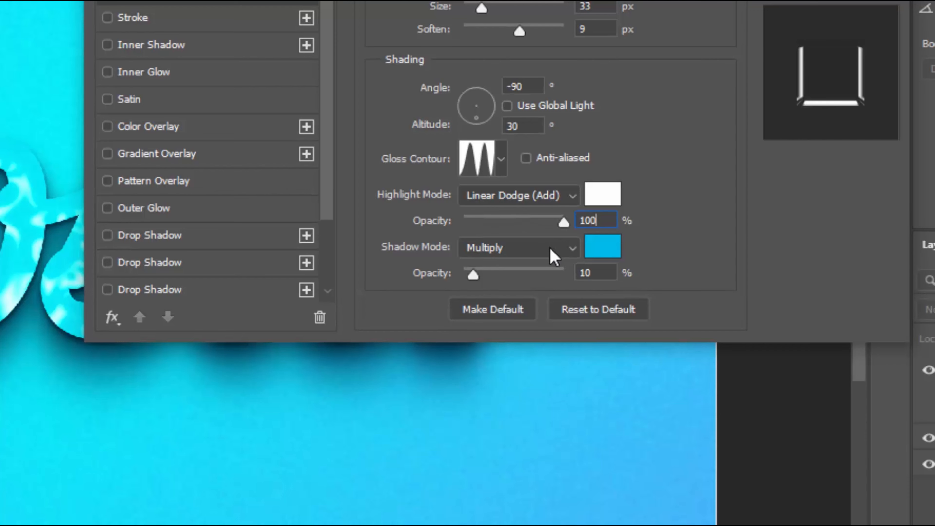
Set the bevel's shadow mode to Linear Burn with the color #000000 and 21% opacity
click(554, 254)
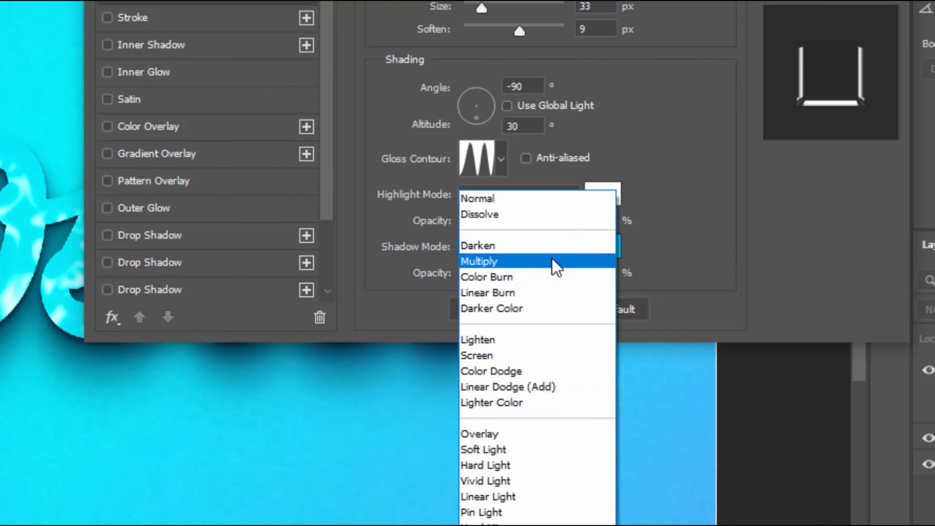
click(543, 292)
click(601, 245)
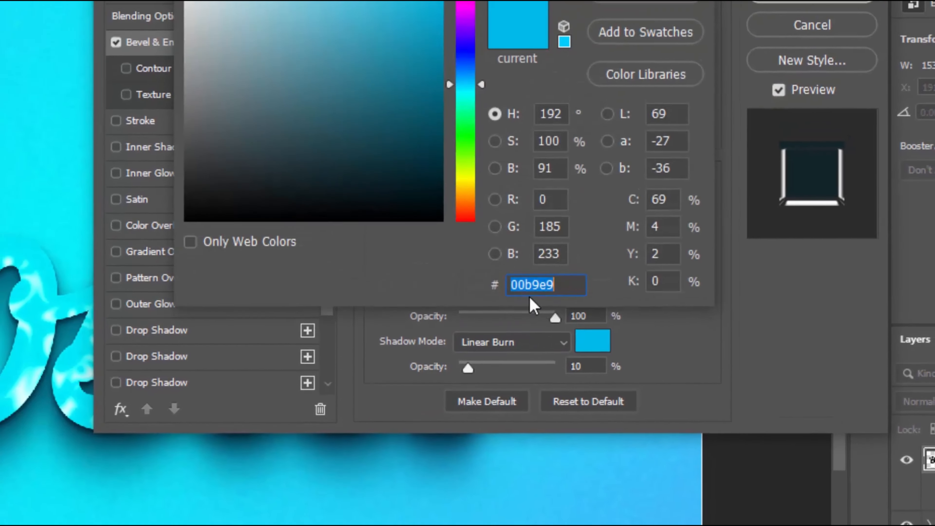
text(05191e000000)
click(658, 59)
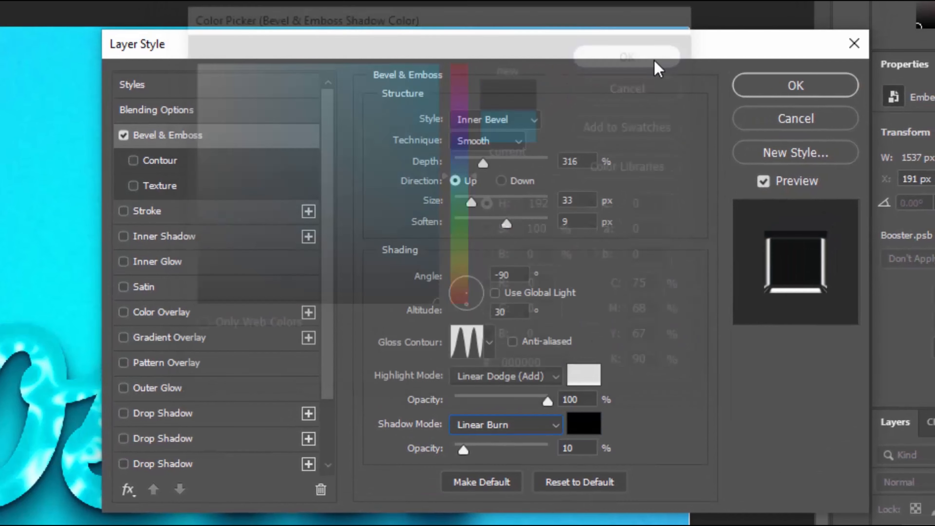
click(570, 448)
text(21)
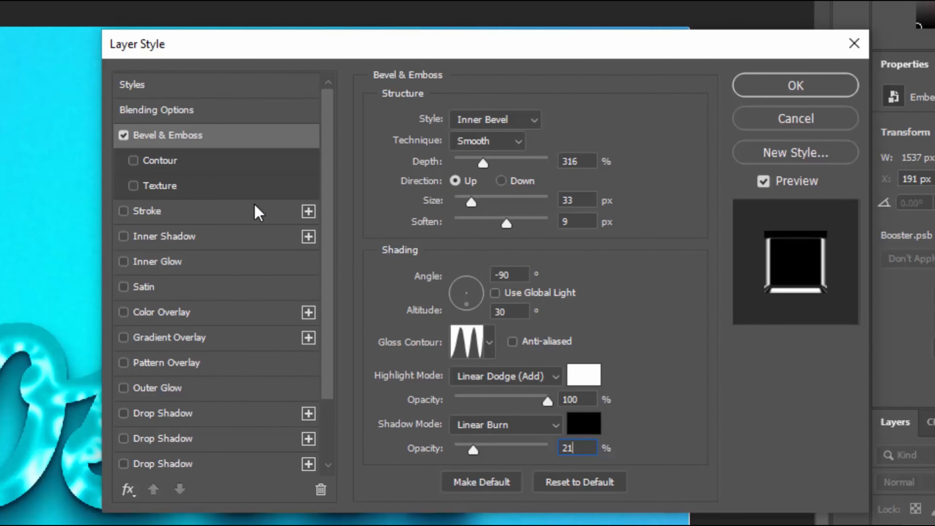
Enable the bevel's Contour option with a straight diagonal contour and a range of 50%
click(157, 161)
click(433, 141)
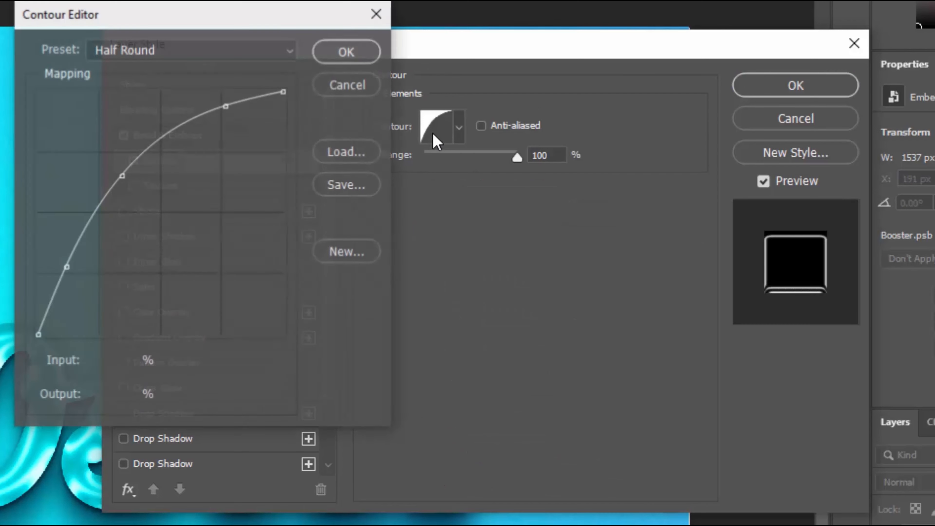
click(223, 56)
click(188, 134)
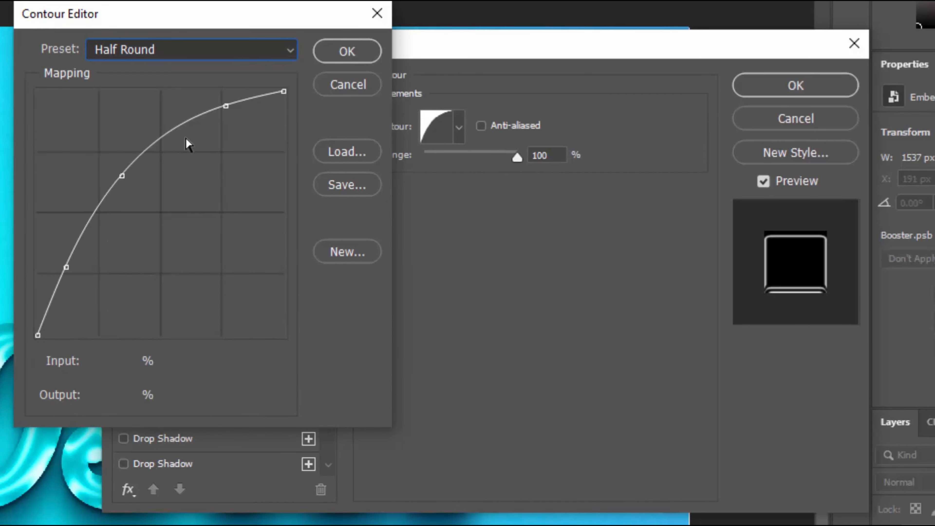
click(357, 61)
click(548, 159)
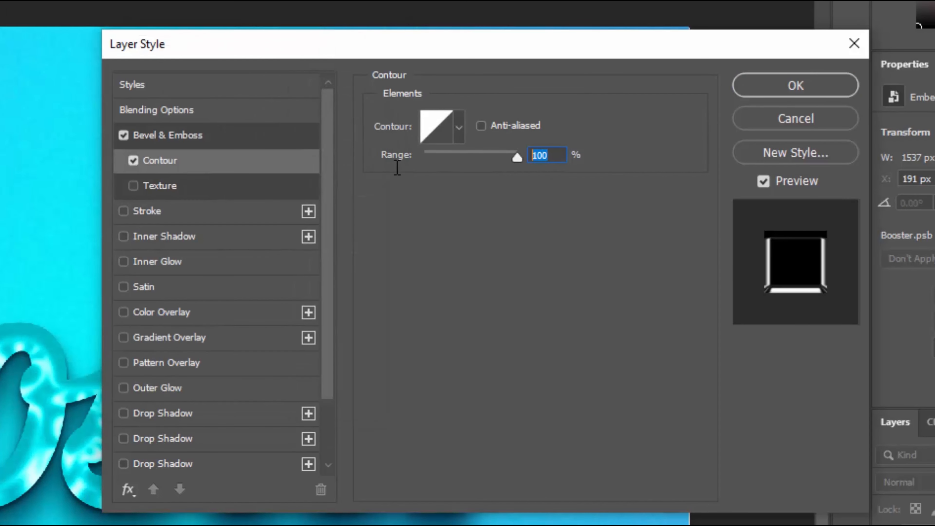
text(50)
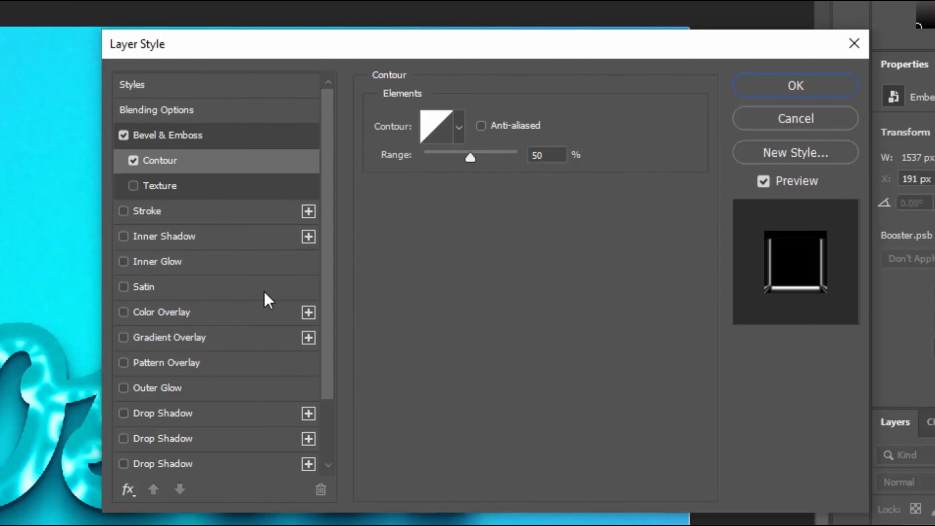
Add a Color Overlay to the Border layer in Normal mode with the color #b6b6b7 and apply the layer style
click(208, 318)
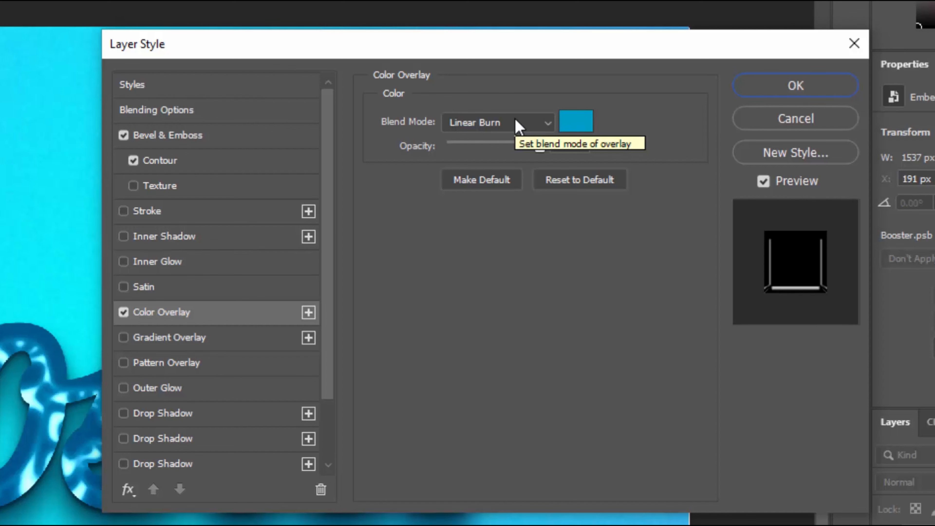
click(519, 126)
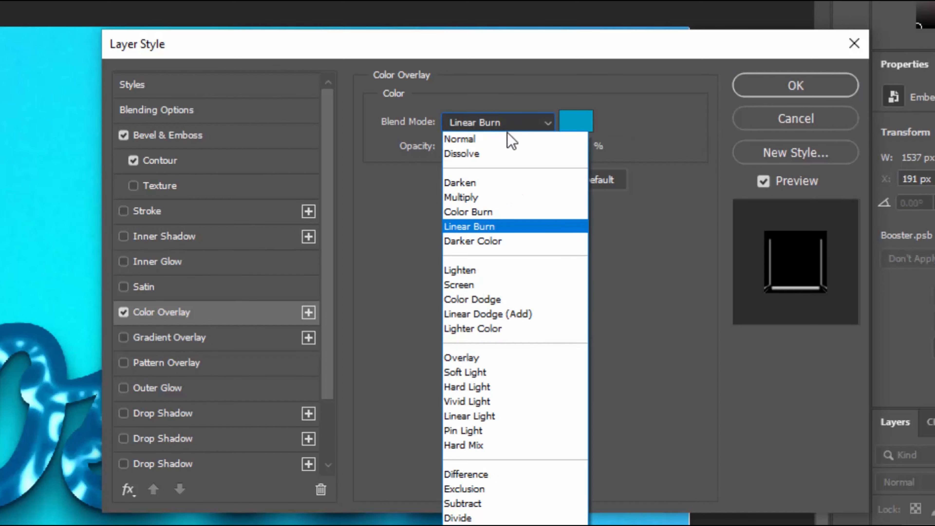
click(549, 141)
click(573, 125)
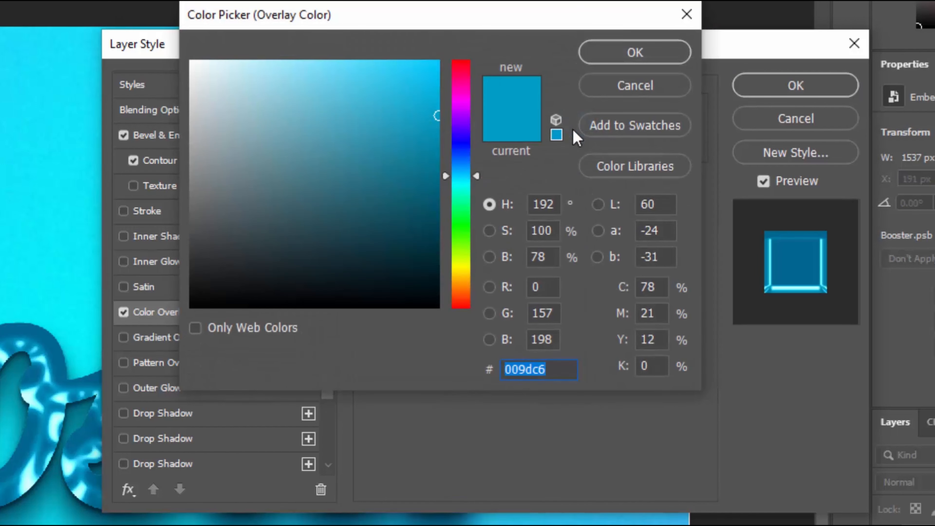
text(b6)
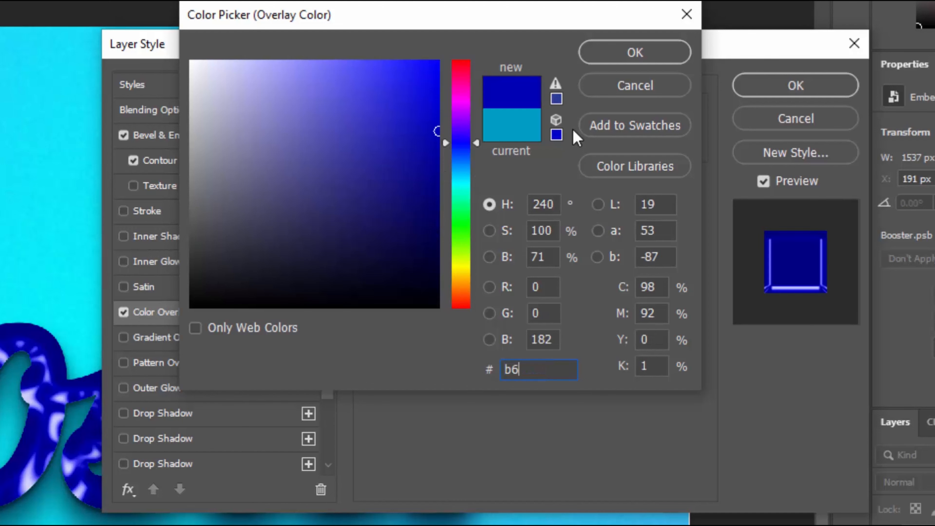
text(b6b7)
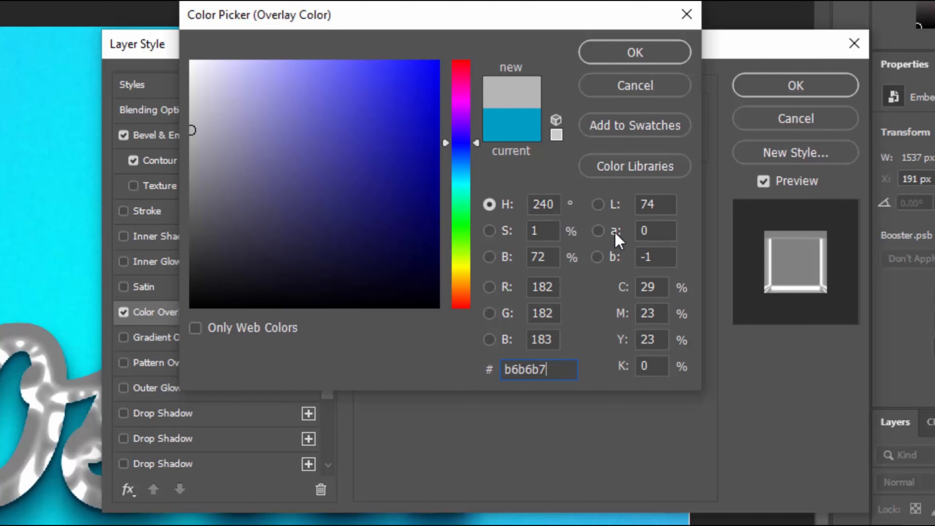
click(633, 54)
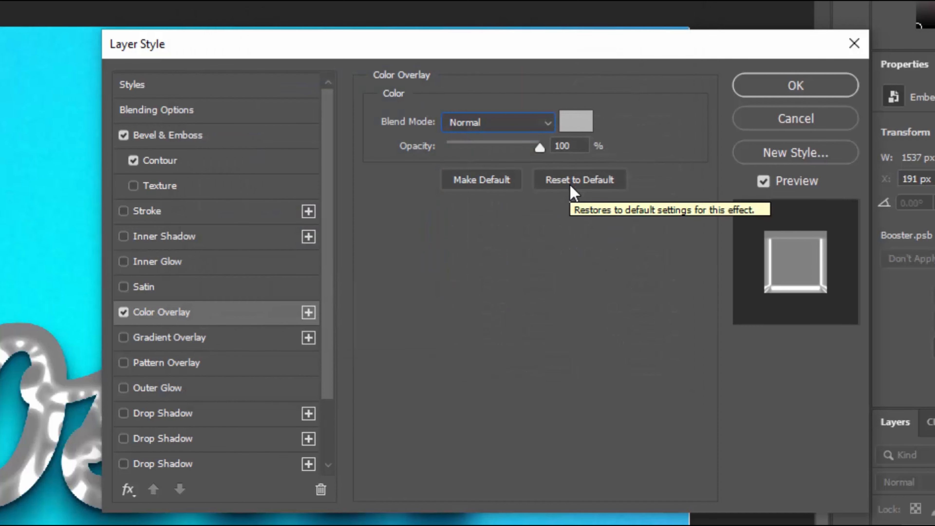
click(802, 88)
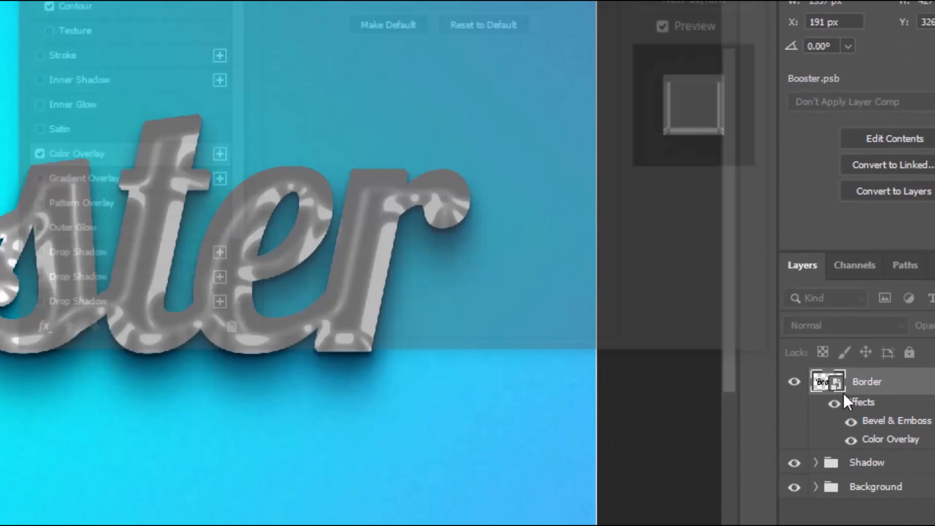
Duplicate the Border layer 15 times in succession, nudging each new copy one step up and one step right
click(923, 188)
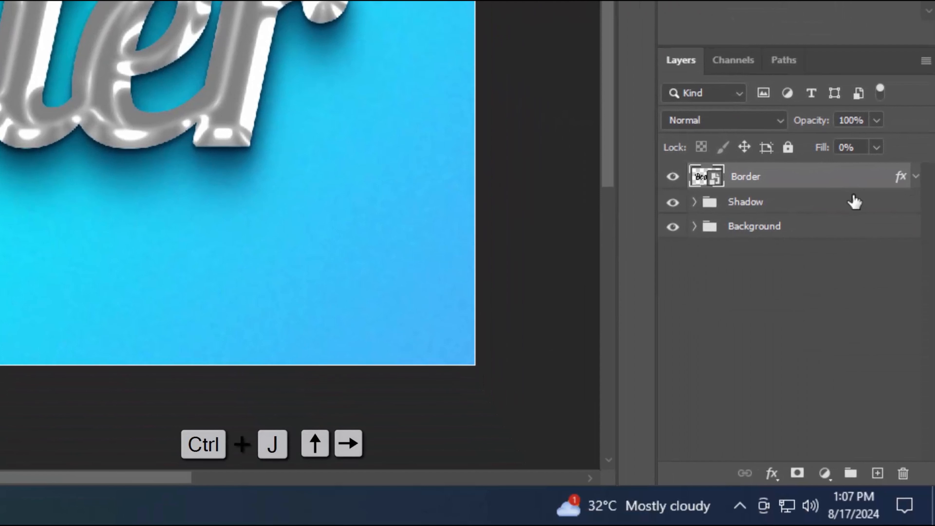
key(ctrl+j)
key(Up)
key(Right)
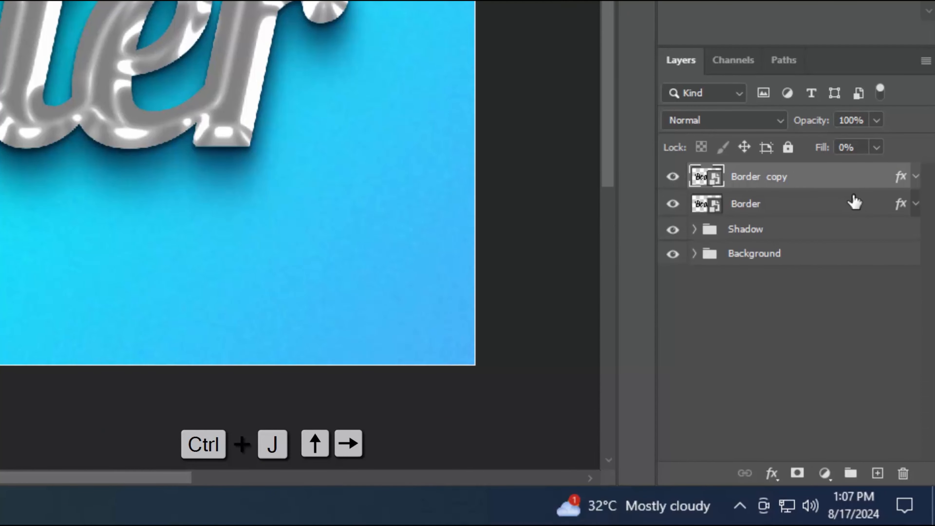
key(ctrl+j)
key(Up)
key(Right)
key(ctrl+j)
key(Up)
key(Right)
key(ctrl+j)
key(Up)
key(Right)
key(ctrl+j)
key(Up)
key(Right)
key(ctrl+j)
key(Up)
key(Right)
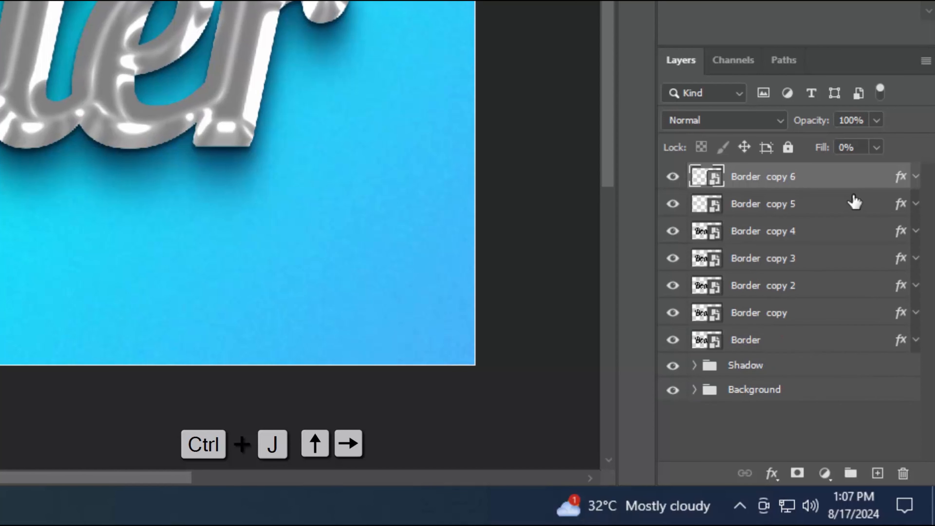
key(ctrl+j)
key(Up)
key(Right)
key(ctrl+j)
key(Up)
key(Right)
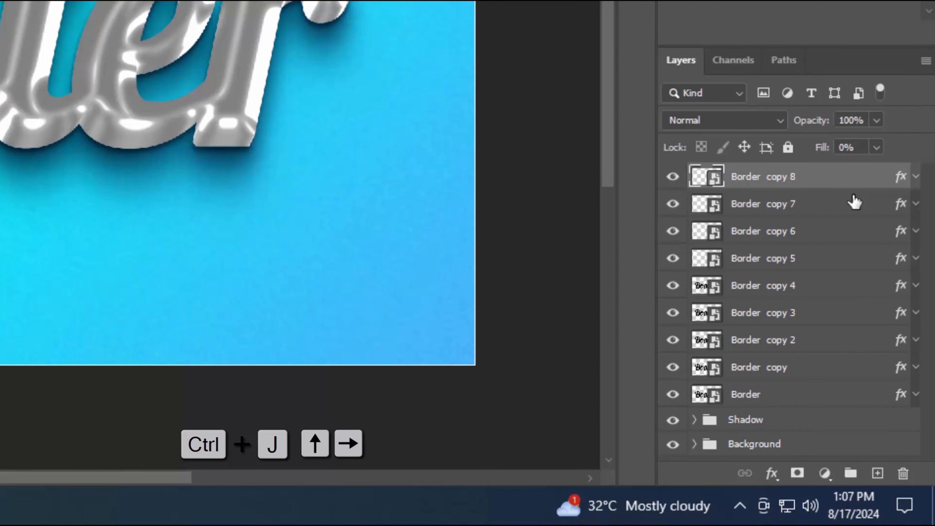
key(ctrl+j)
key(Up)
key(Right)
key(ctrl+j)
key(Up)
key(Right)
key(ctrl+j)
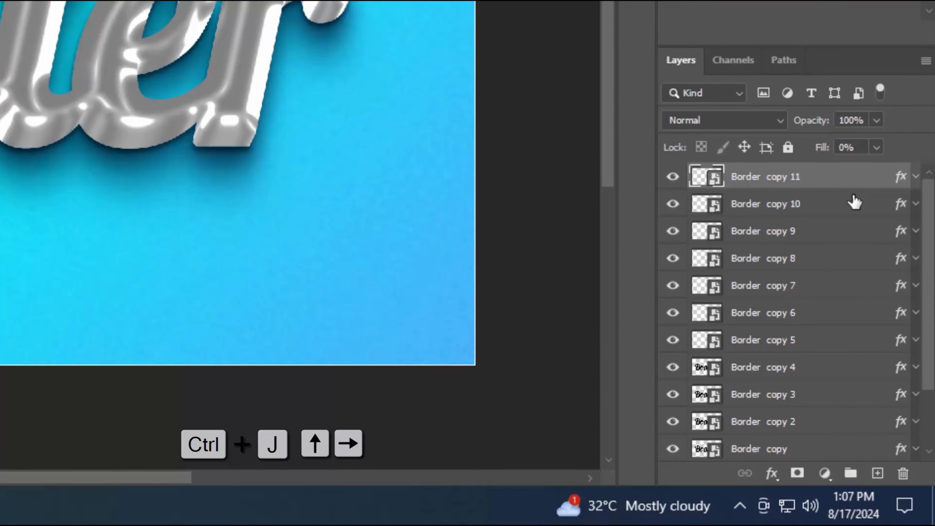
key(Up)
key(Right)
key(ctrl+j)
key(Up)
key(Right)
key(ctrl+j)
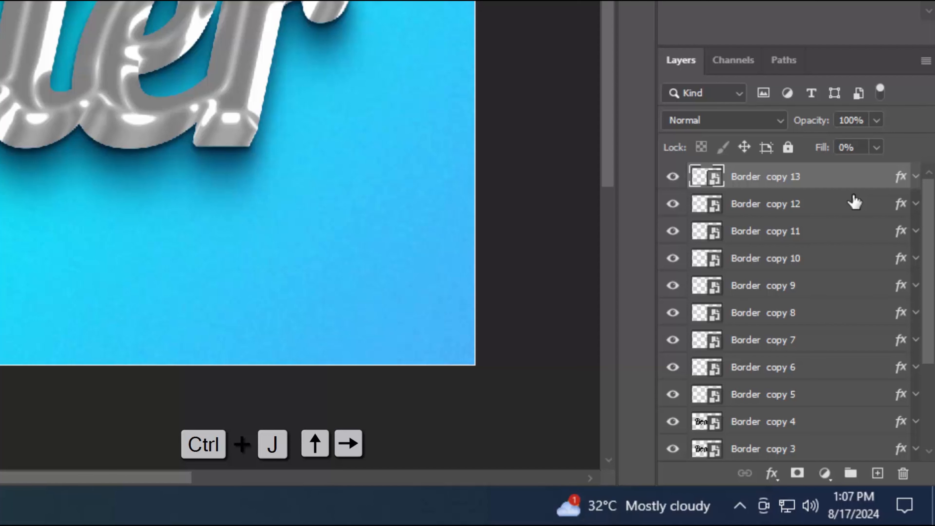
key(Up)
key(Right)
key(ctrl+j)
key(Up)
key(Right)
key(ctrl+j)
key(Up)
key(Right)
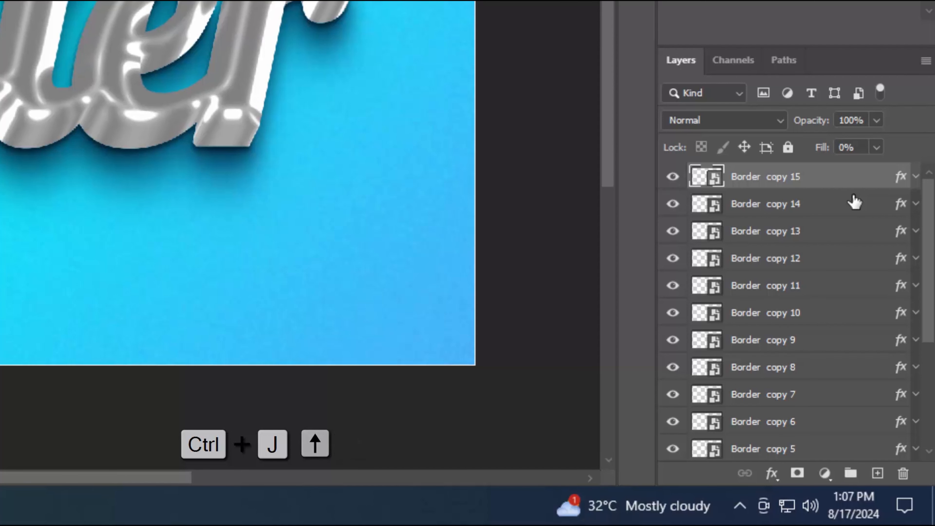
Group the layers from Border through Border copy 7 and name the group B1
scroll(848, 208, down, 5)
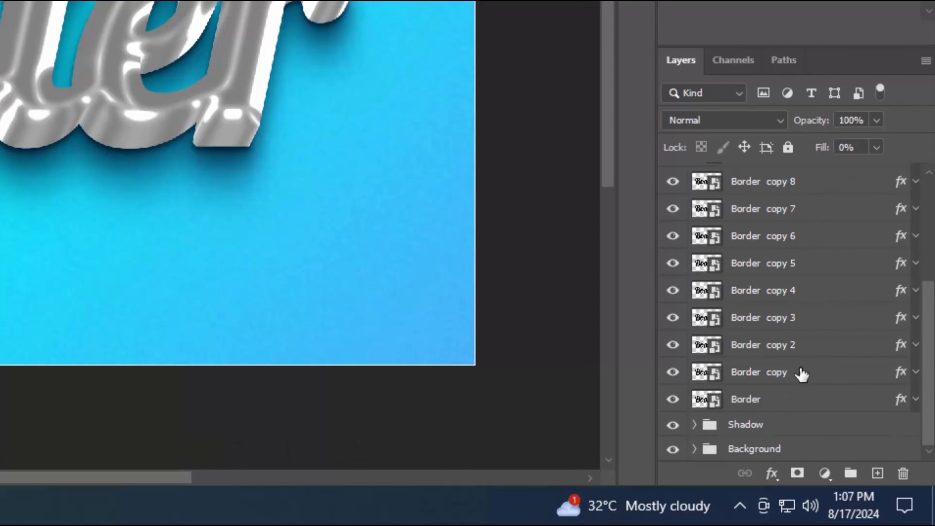
click(802, 400)
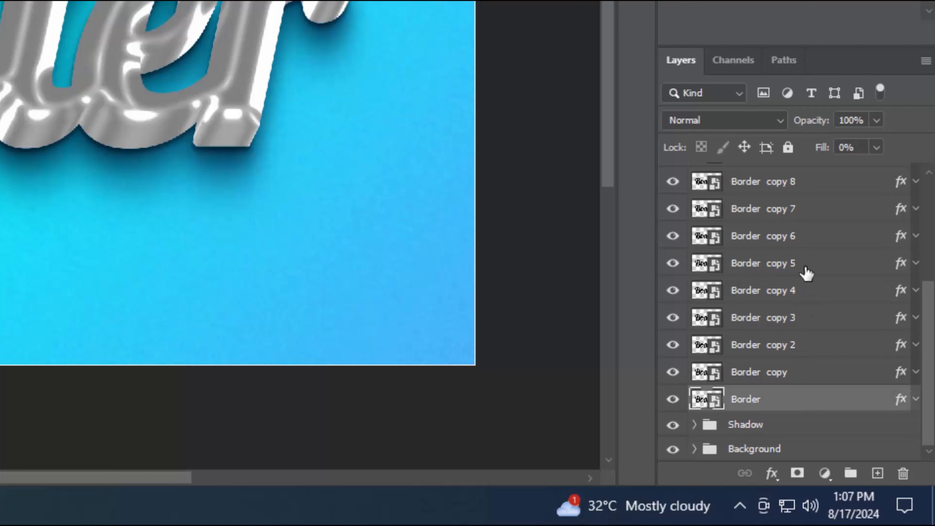
shift+click(813, 214)
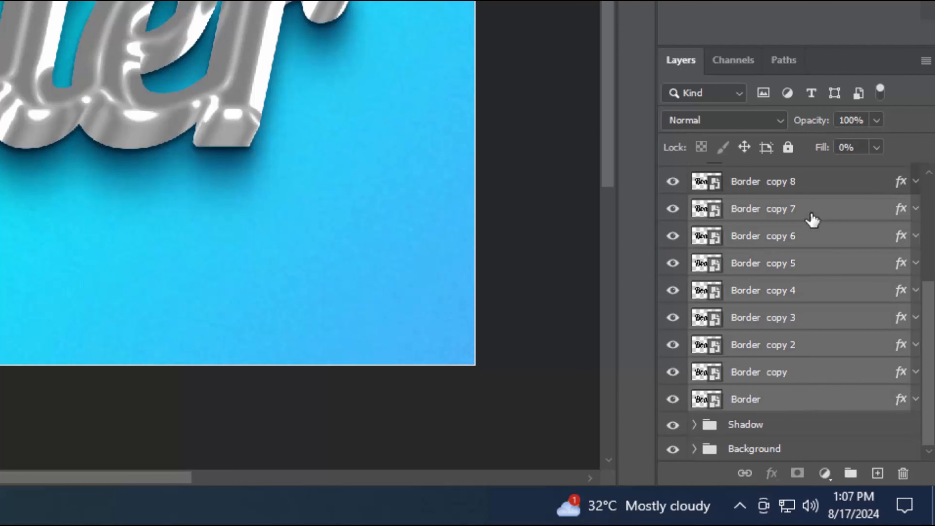
click(849, 476)
double_click(747, 399)
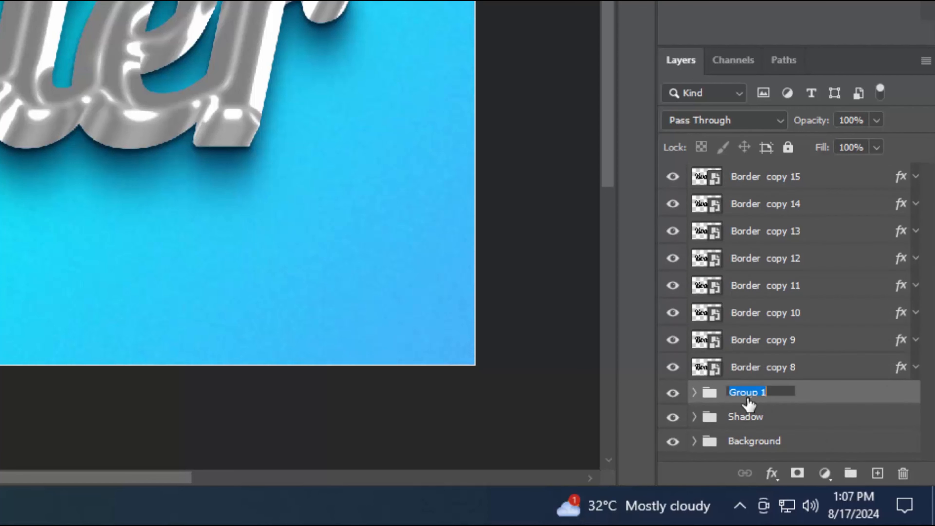
text(B)
key(Return)
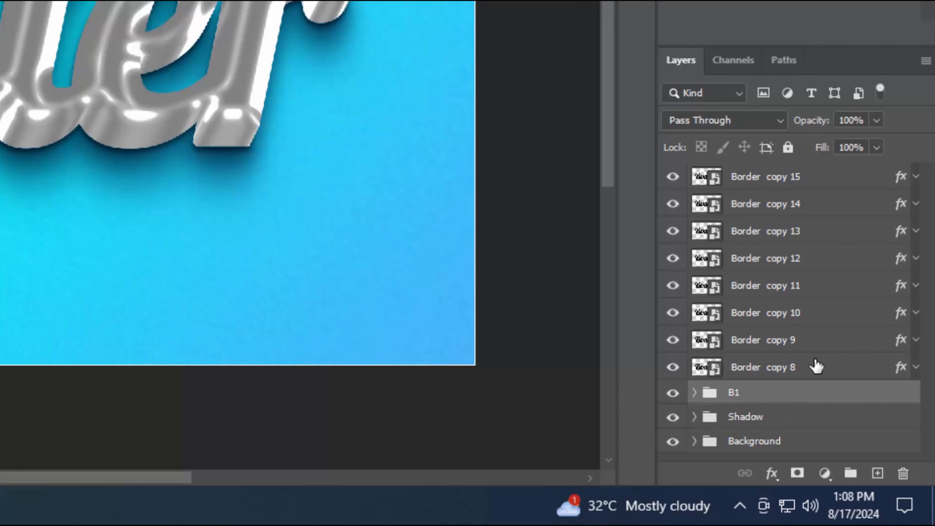
Group the layers from Border copy 8 through Border copy 14 and name the group Border 2
click(814, 366)
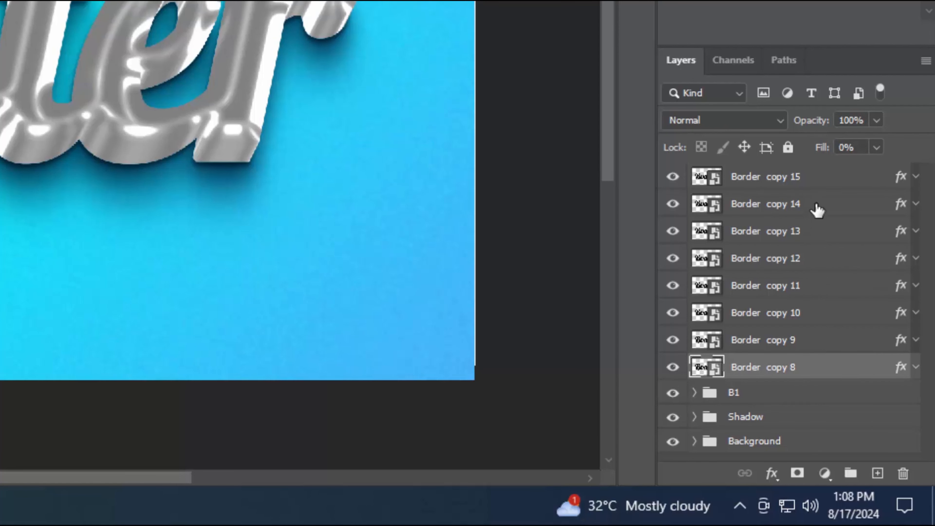
shift+click(816, 209)
click(850, 473)
double_click(741, 206)
text(Bo)
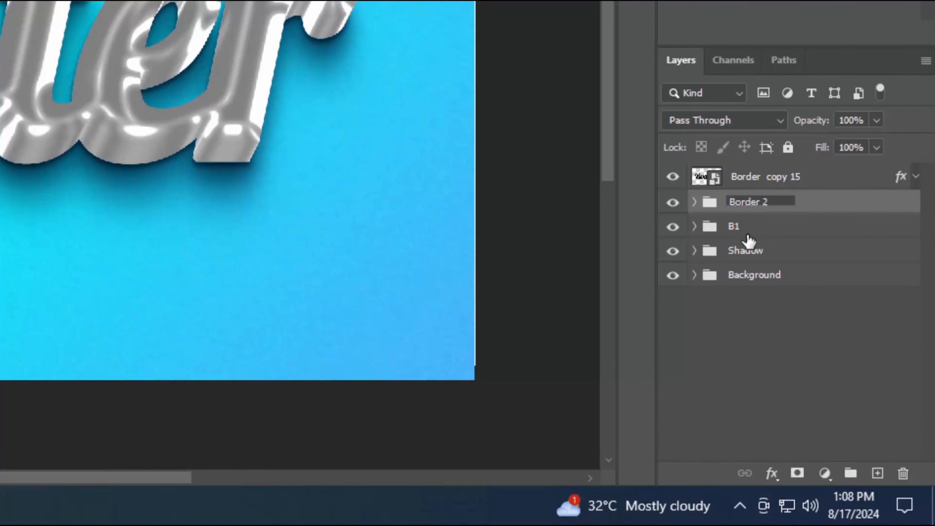
text(rder 2)
key(Return)
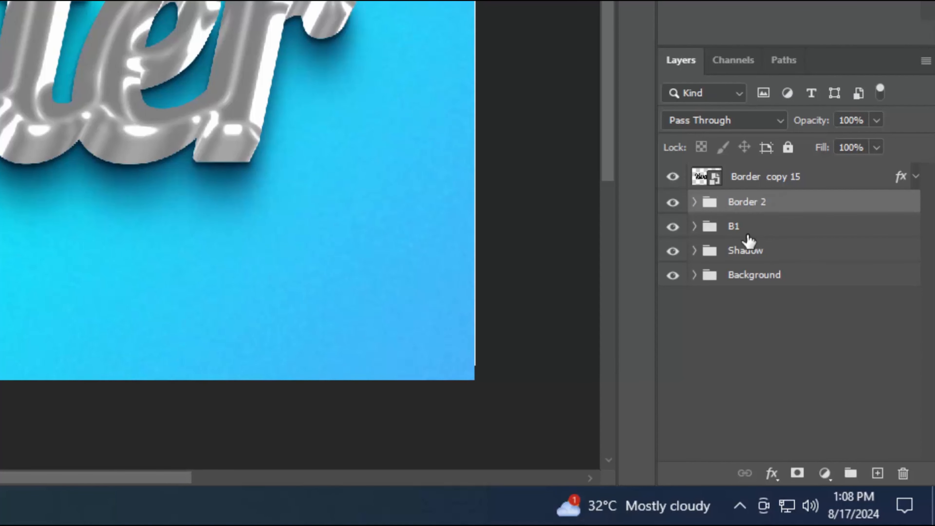
Rename the topmost layer, Border copy 15, as Surface
click(825, 181)
double_click(759, 177)
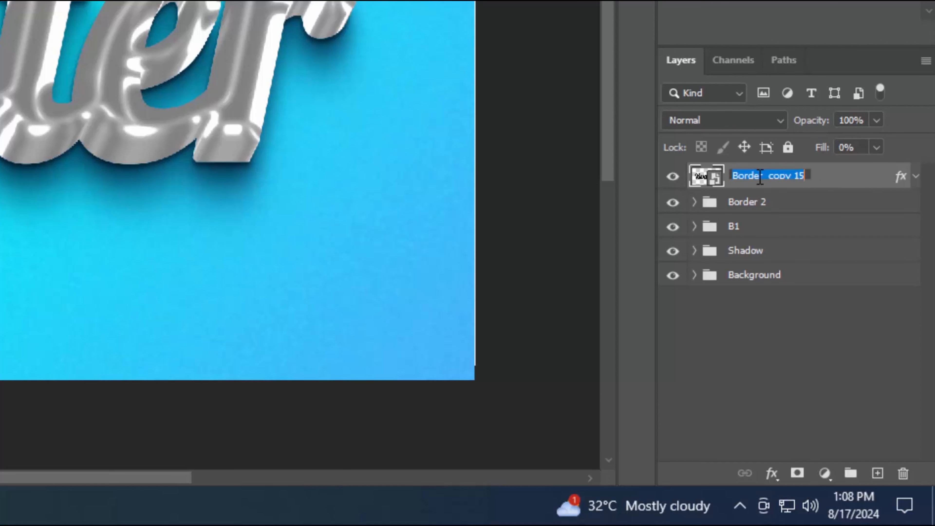
text(Surface)
key(Return)
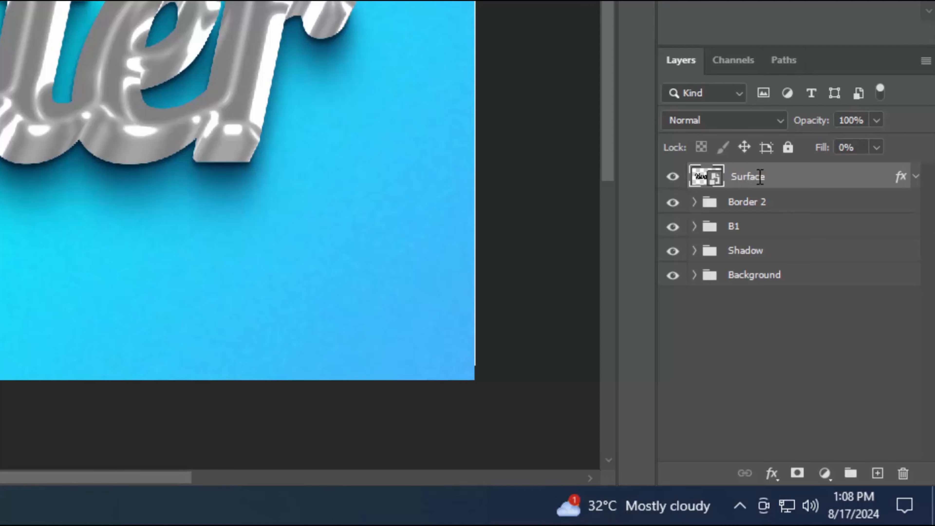
Duplicate the Surface layer and clear the layer styles from both the copy and the original
key(ctrl+j)
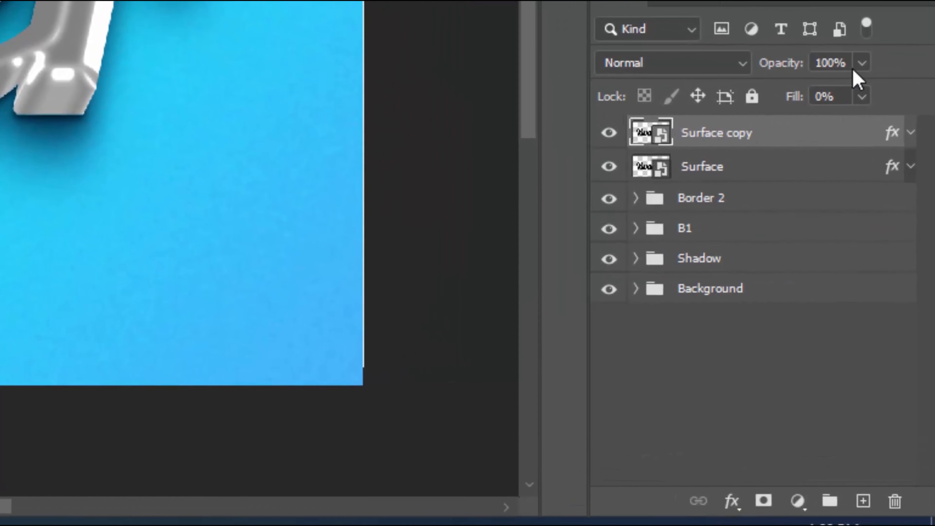
right_click(883, 148)
click(807, 191)
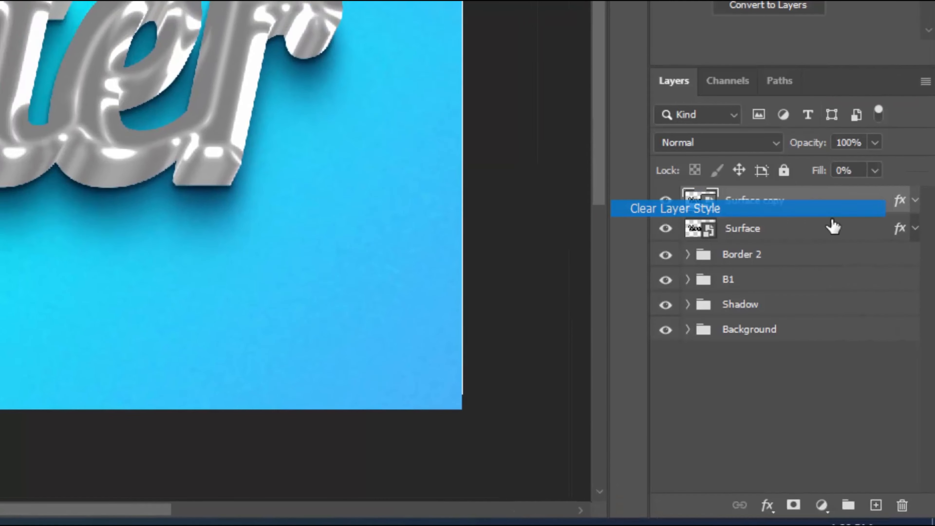
right_click(853, 241)
click(704, 209)
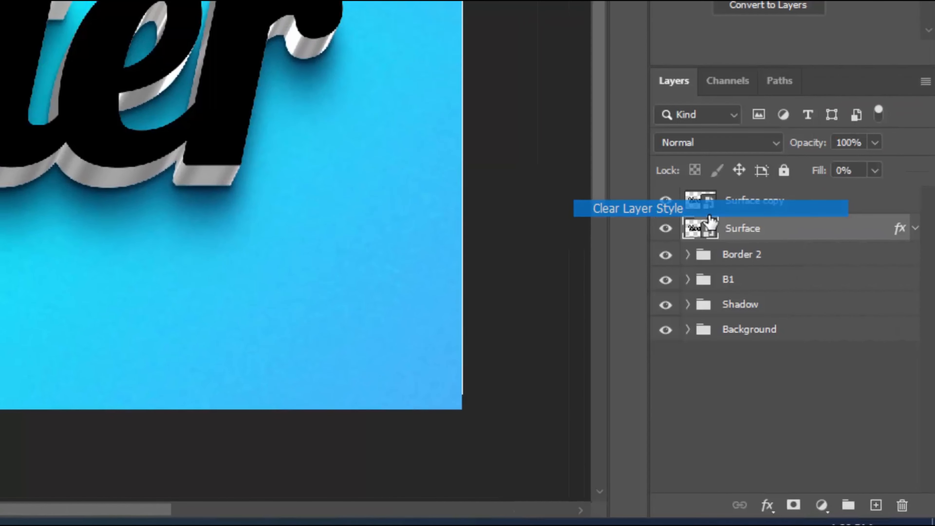
Set both the opacity and the fill of the Surface copy layer to 0%
click(863, 206)
drag(875, 143, 757, 168)
click(911, 167)
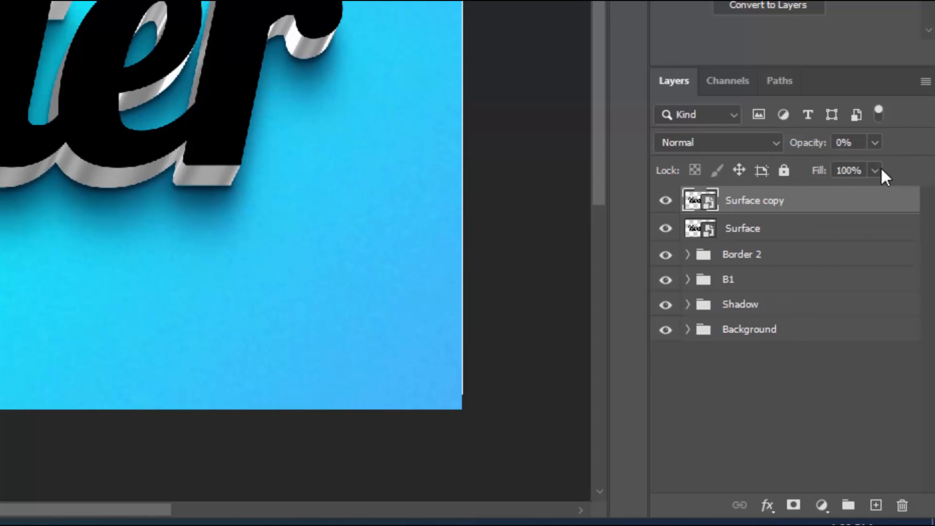
click(874, 171)
drag(872, 194, 734, 209)
Rename the Surface copy layer as "Change your text"
double_click(734, 209)
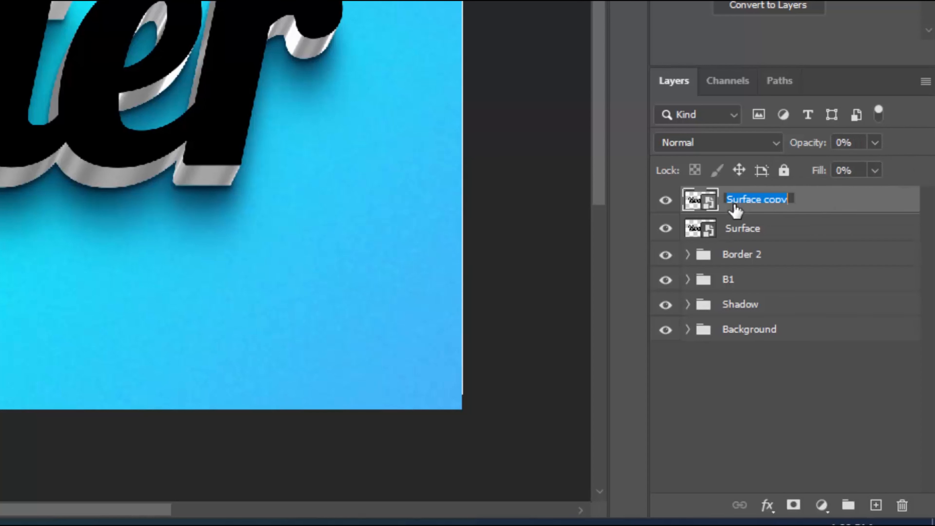
text(Cha)
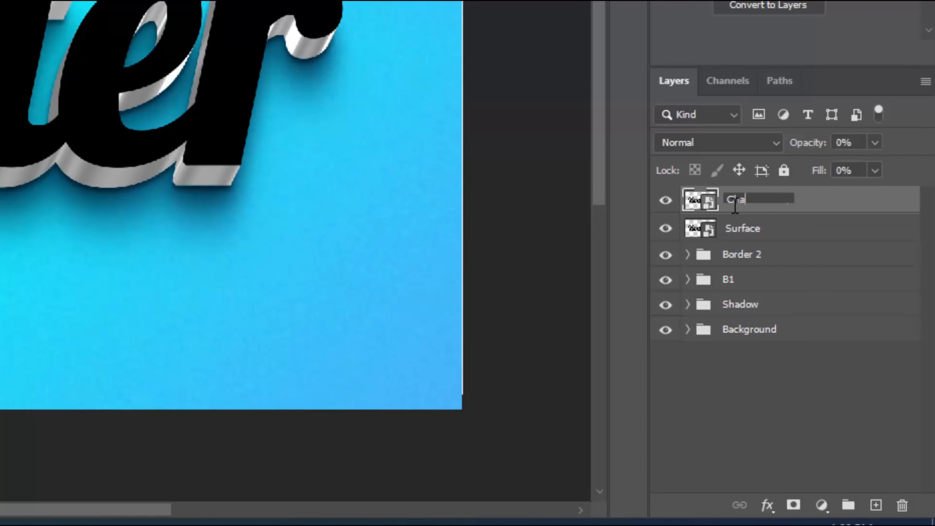
text(nge your text)
key(Return)
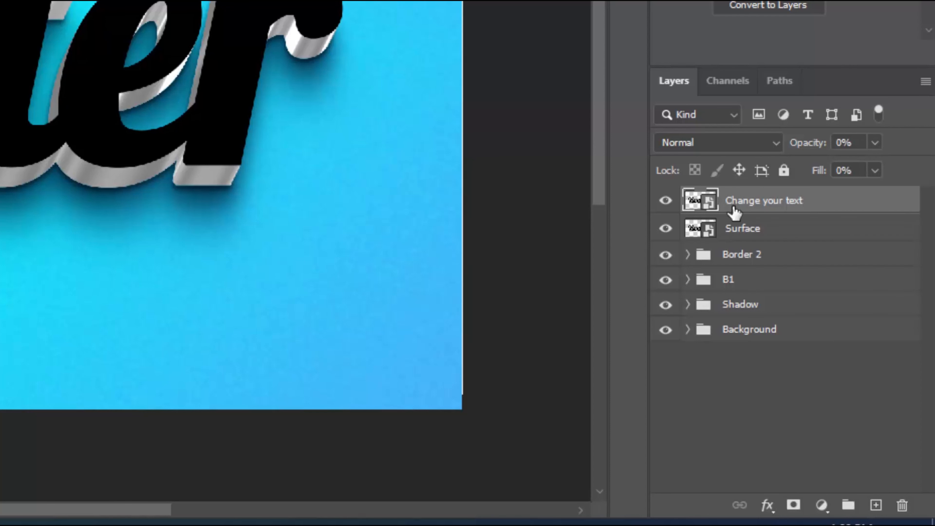
Hide the Change your text and Surface layers, and add a Bevel & Emboss effect to the B1 group
click(666, 202)
click(666, 229)
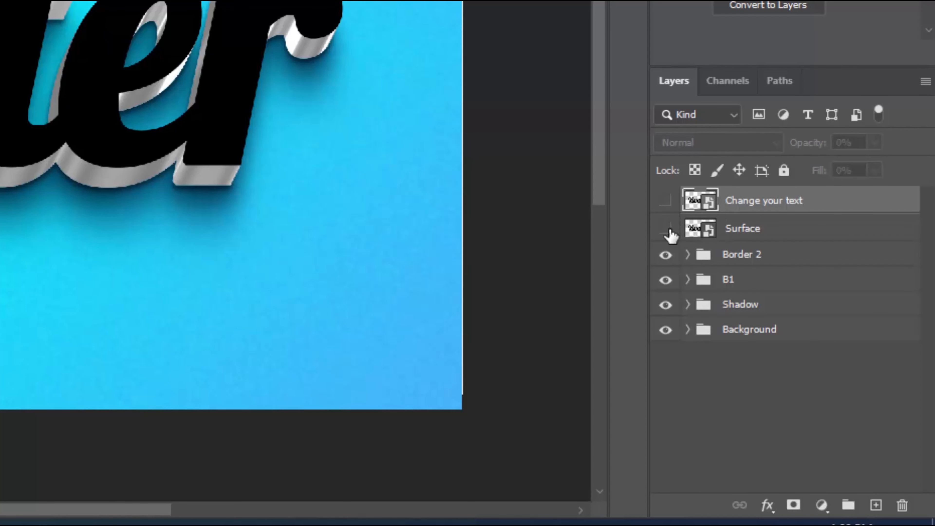
click(751, 281)
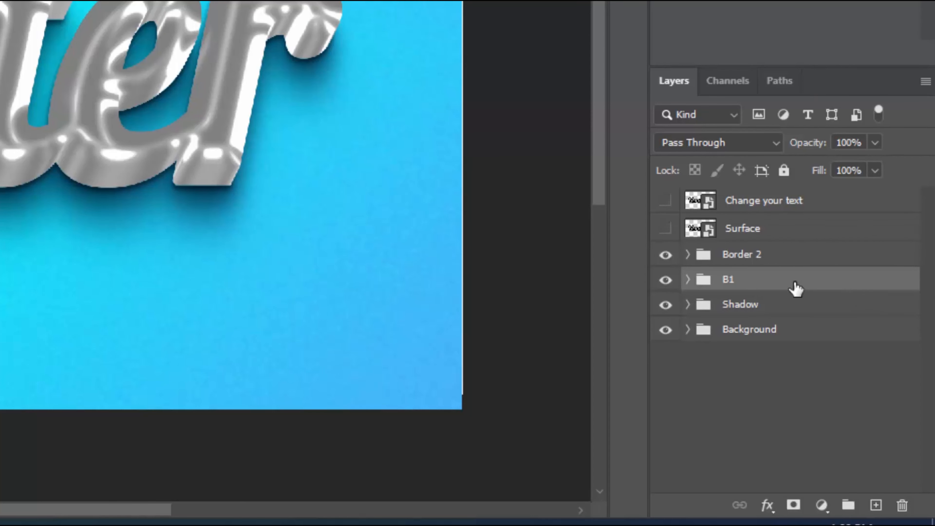
click(766, 504)
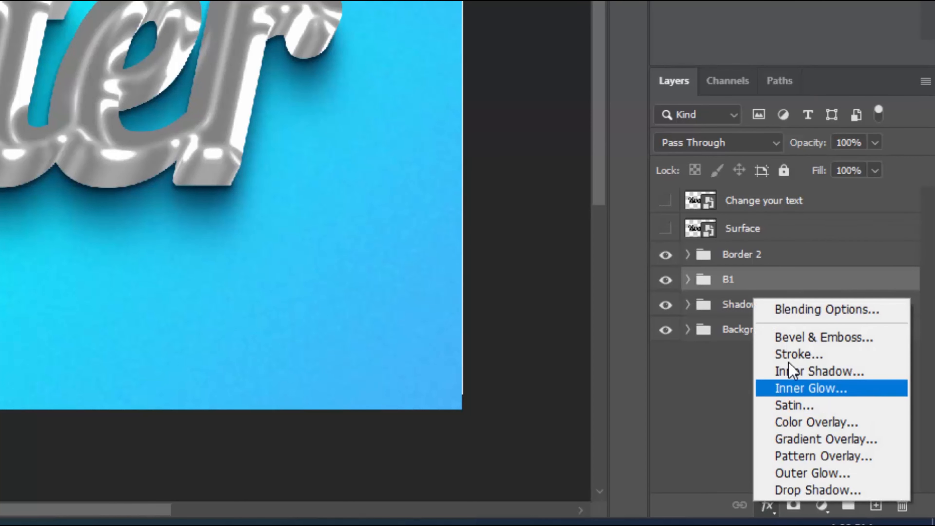
click(794, 314)
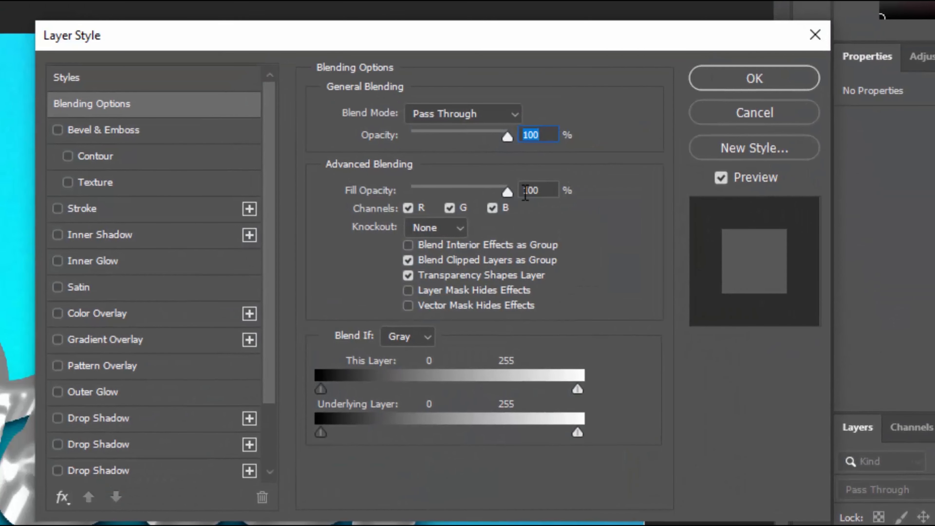
click(118, 130)
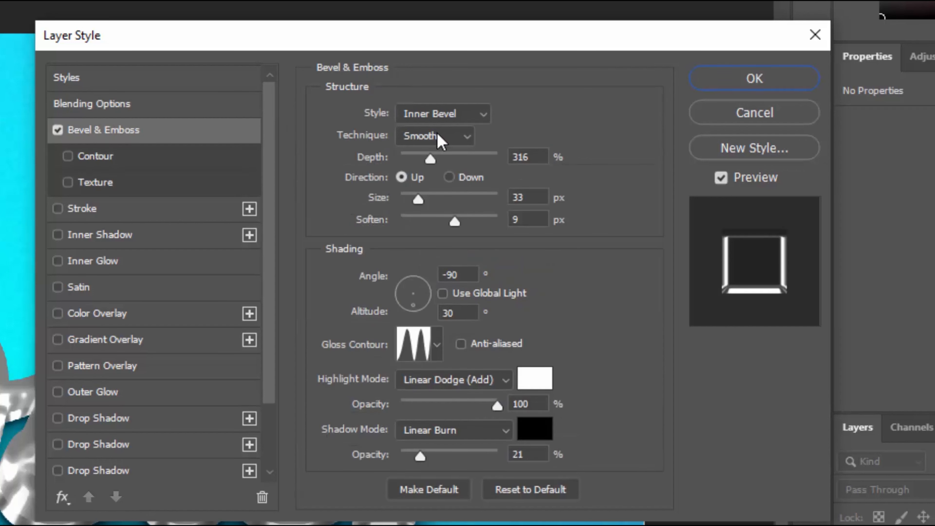
Set the B1 group's bevel depth to 155% and its soften value to 16 px
click(536, 157)
drag(536, 157, 455, 158)
text(15)
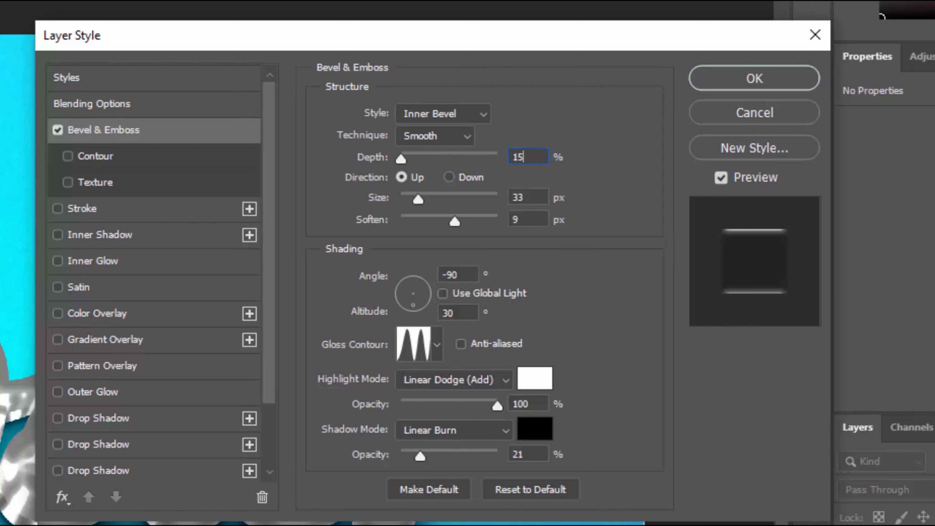
text(5)
drag(530, 198, 465, 198)
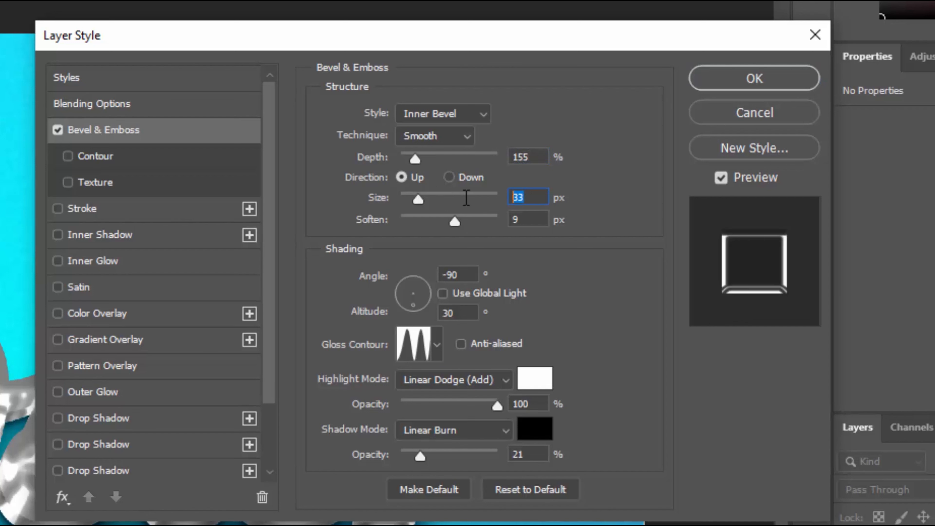
drag(530, 220, 482, 232)
text(16)
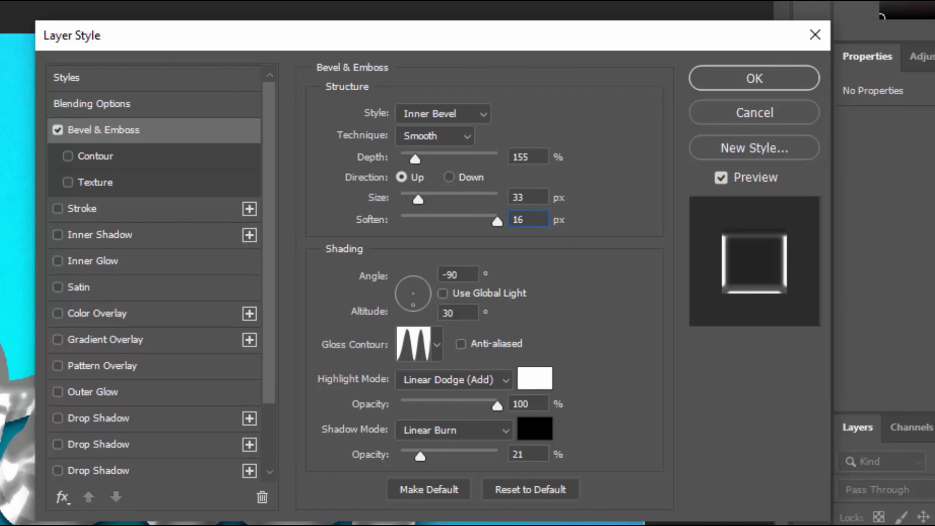